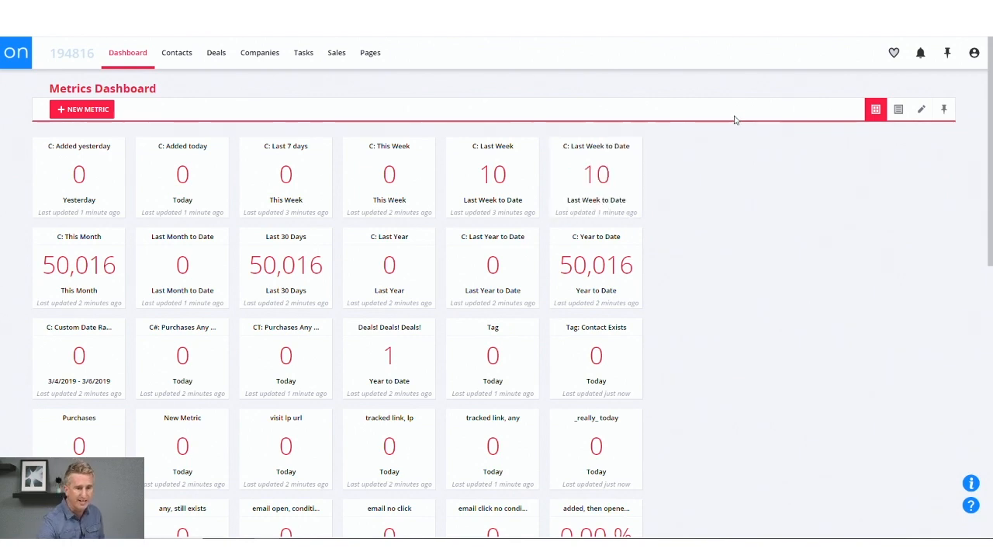
Move the C: Last Week to Date, C: Year to Date and Tag: Contact Exists tiles from the sixth to the seventh column and save the layout.
{"action": "left_click", "coordinate": [921, 111]}
{"action": "left_click_drag", "start_coordinate": [595, 173], "coordinate": [699, 173]}
{"action": "left_click_drag", "start_coordinate": [583, 292], "coordinate": [689, 292]}
{"action": "left_click_drag", "start_coordinate": [604, 346], "coordinate": [708, 346]}
{"action": "left_click_drag", "start_coordinate": [388, 351], "coordinate": [891, 217]}
{"action": "left_click", "coordinate": [921, 109]}
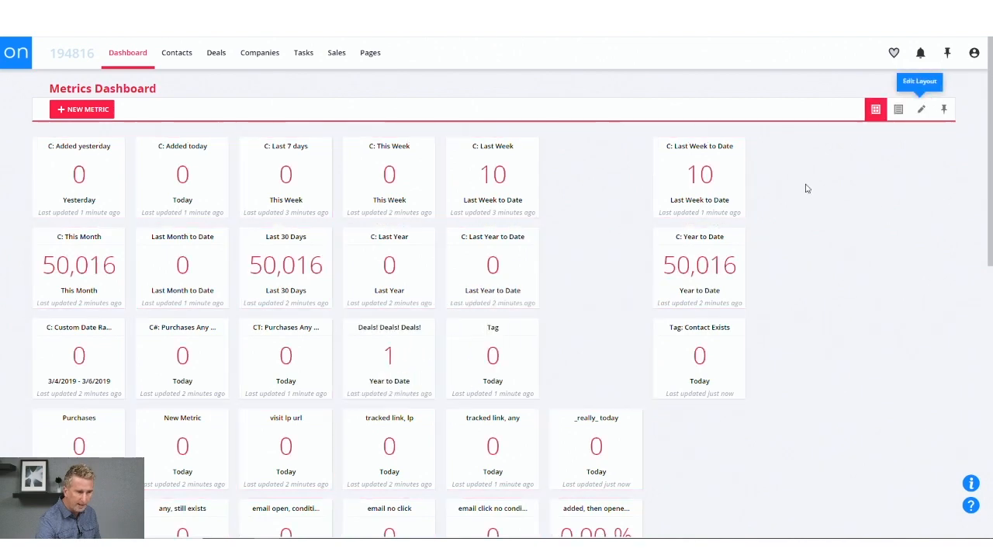
Preview the metrics dashboard in list layout and return it to tile layout.
{"action": "left_click", "coordinate": [905, 113]}
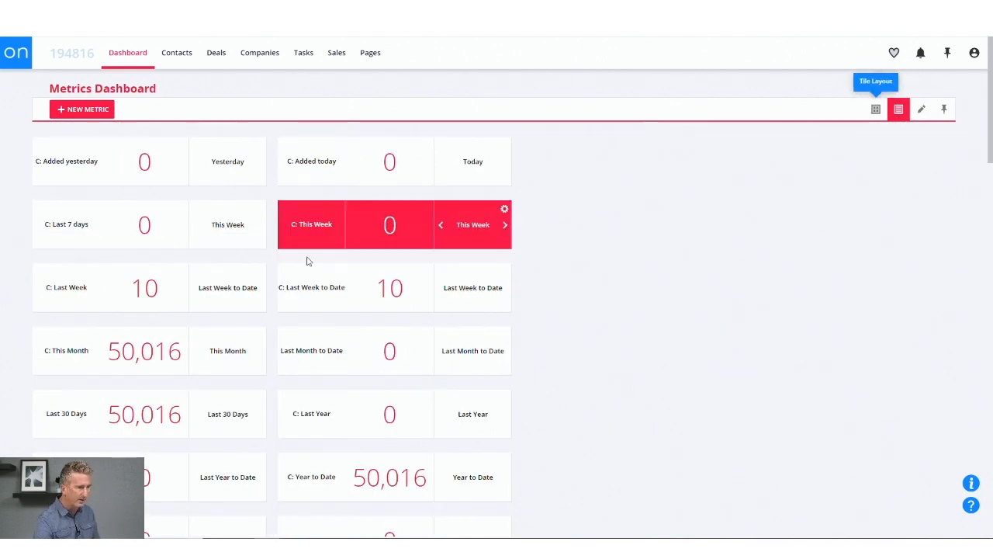
{"action": "left_click", "coordinate": [876, 109]}
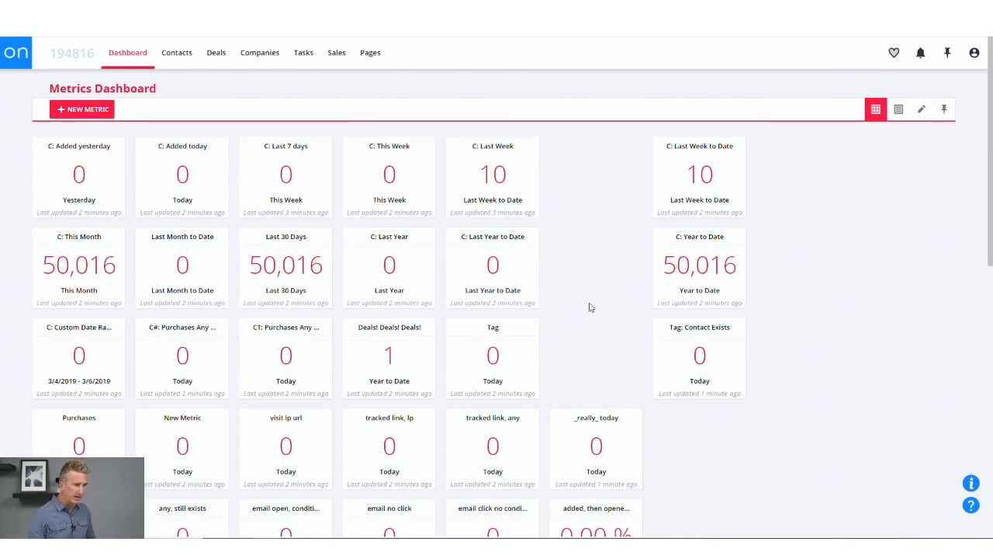
{"action": "mouse_move", "coordinate": [215, 183]}
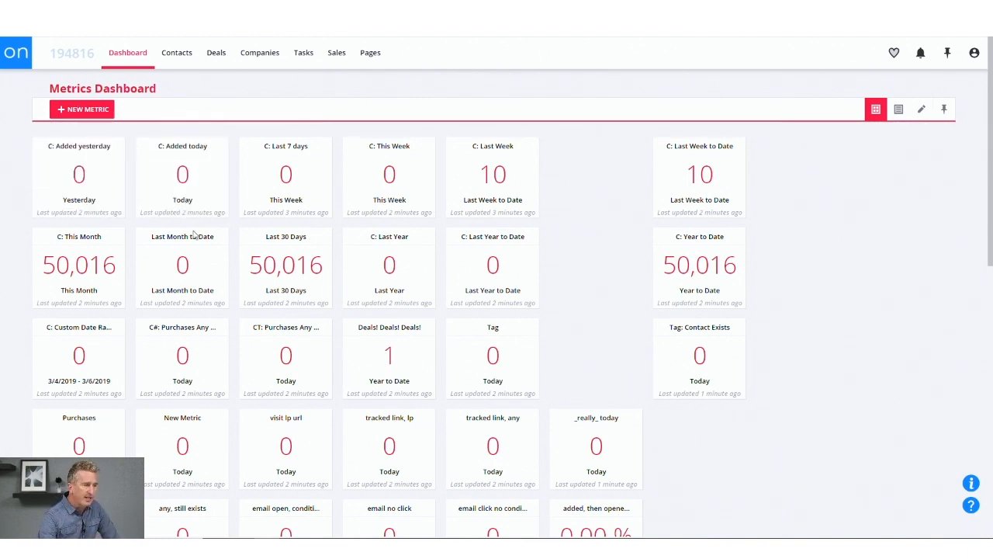
Start a new metric and name it Sales.
{"action": "left_click", "coordinate": [86, 112]}
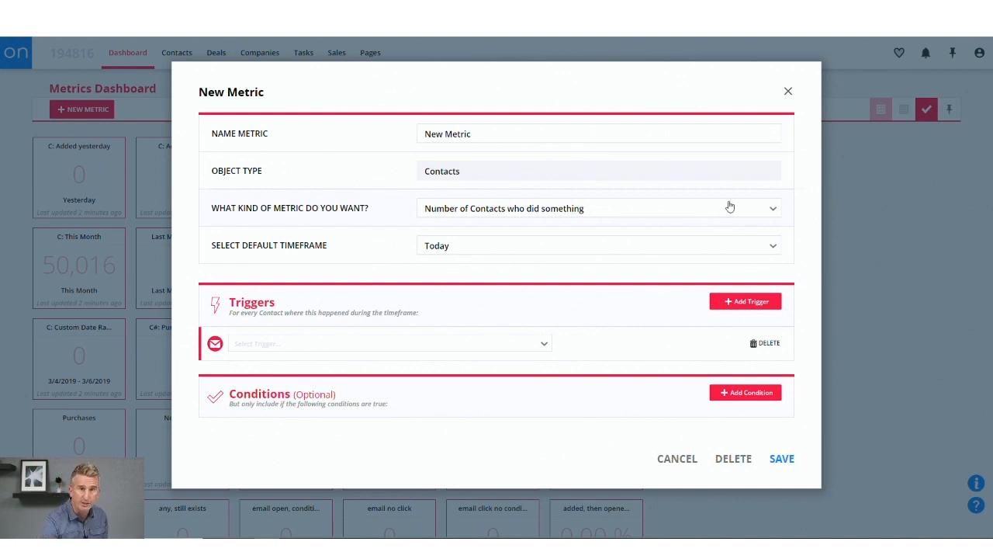
{"action": "left_click", "coordinate": [461, 135]}
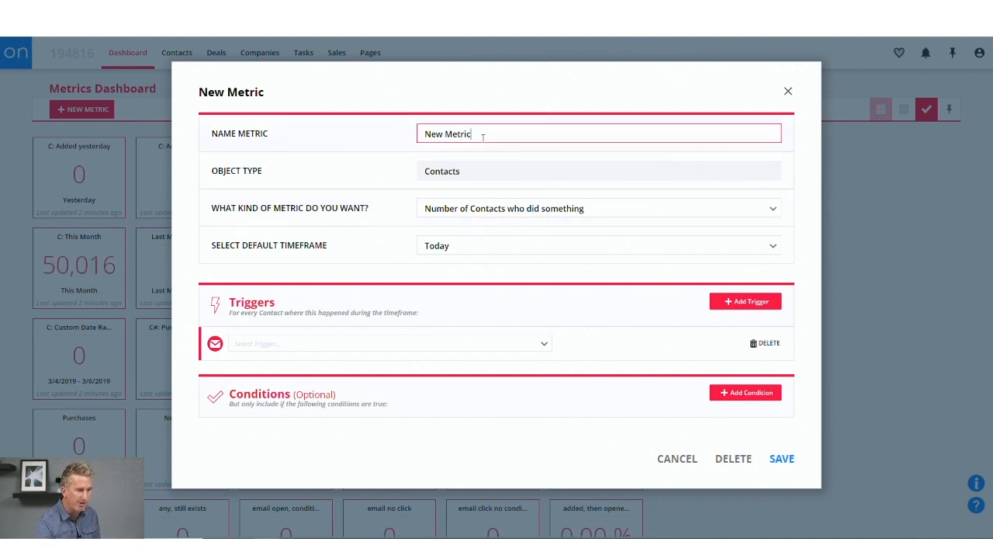
{"action": "left_click_drag", "start_coordinate": [483, 136], "coordinate": [399, 142]}
{"action": "type", "text": "Sales"}
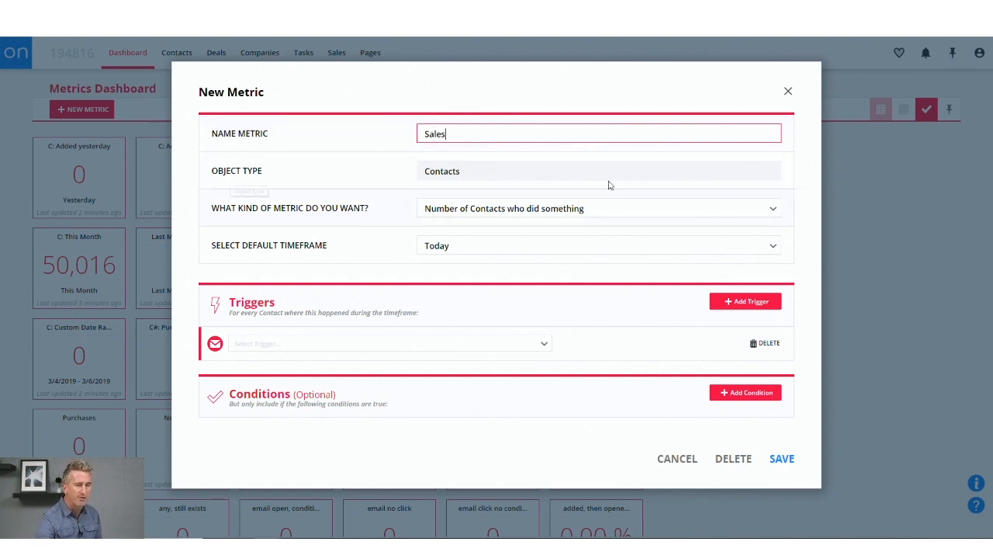
Keep Contacts as the object type and choose Number of Contacts who did something as the kind of metric.
{"action": "left_click", "coordinate": [496, 174]}
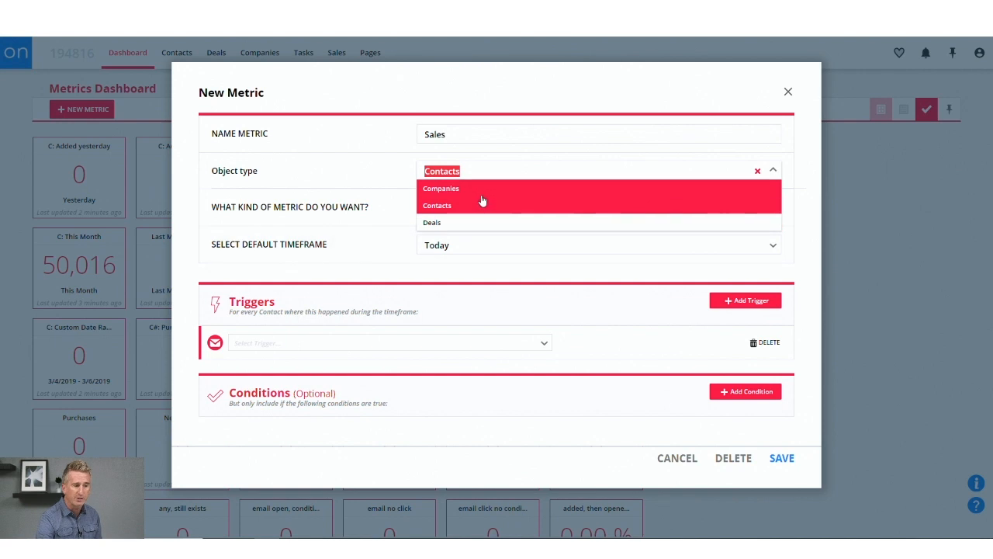
{"action": "left_click", "coordinate": [370, 177]}
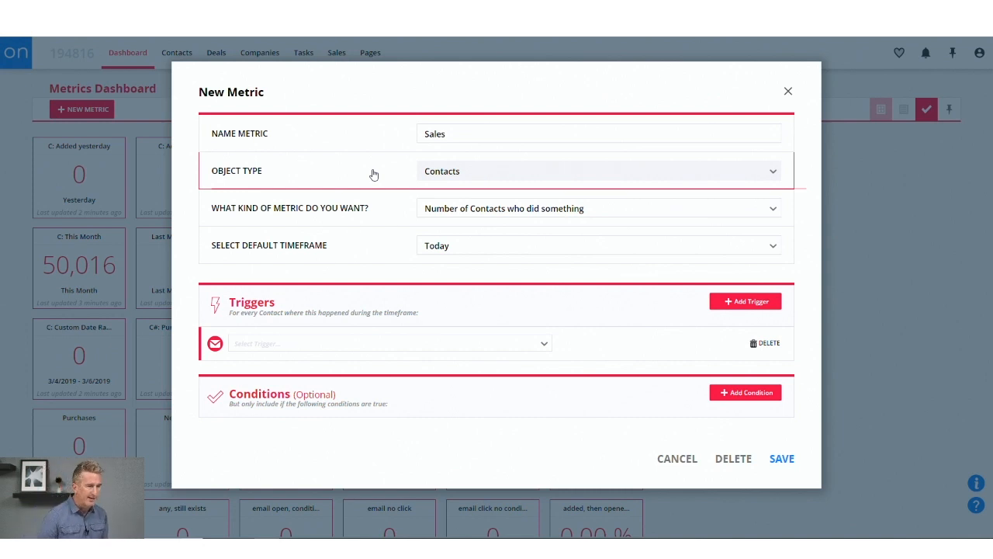
{"action": "left_click", "coordinate": [494, 217]}
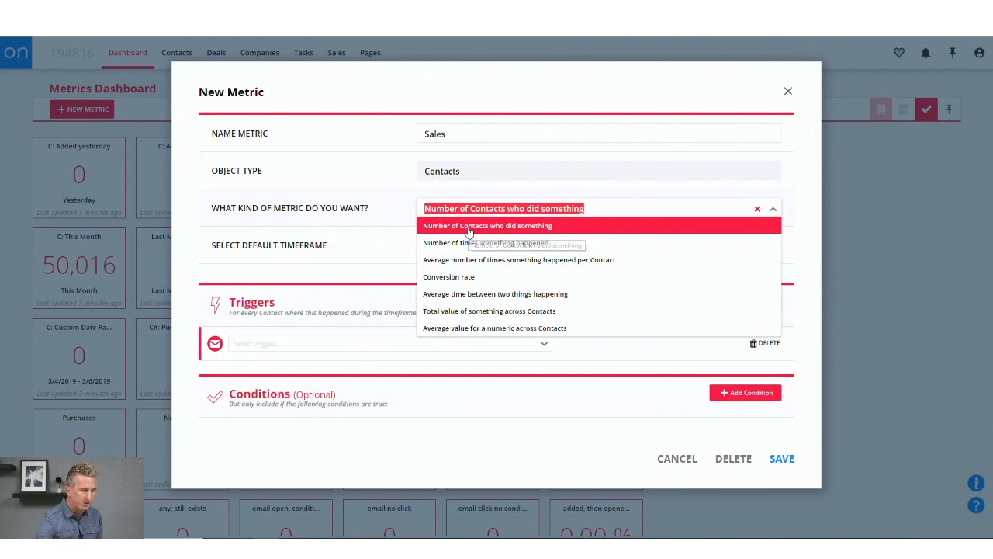
{"action": "left_click", "coordinate": [469, 229]}
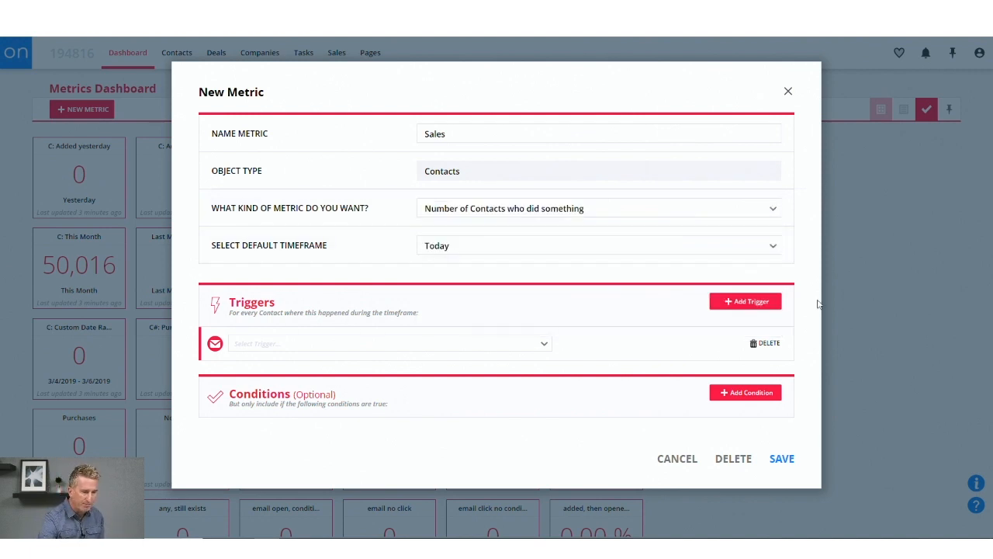
Add an Added to database trigger to the metric and delete the empty trigger row.
{"action": "left_click", "coordinate": [738, 303]}
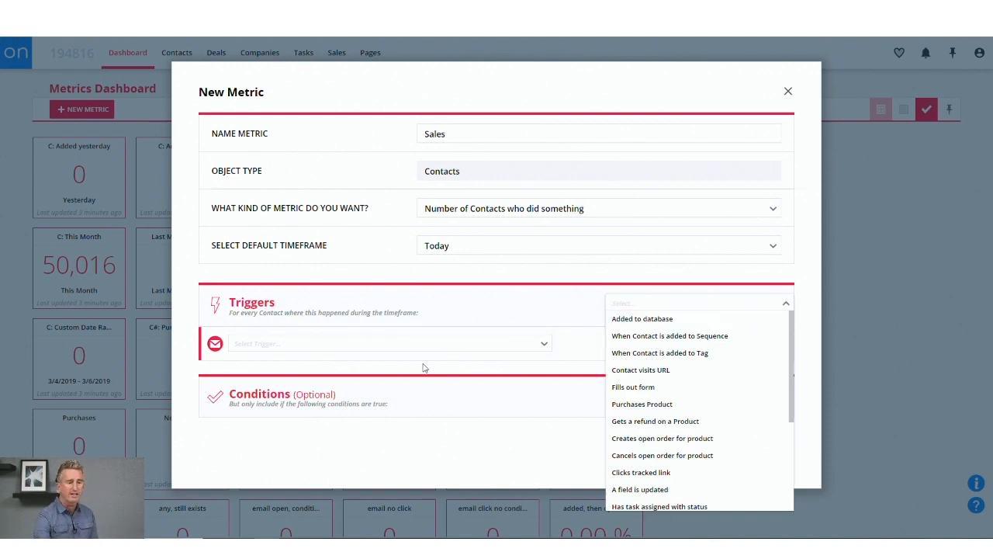
{"action": "left_click", "coordinate": [628, 320]}
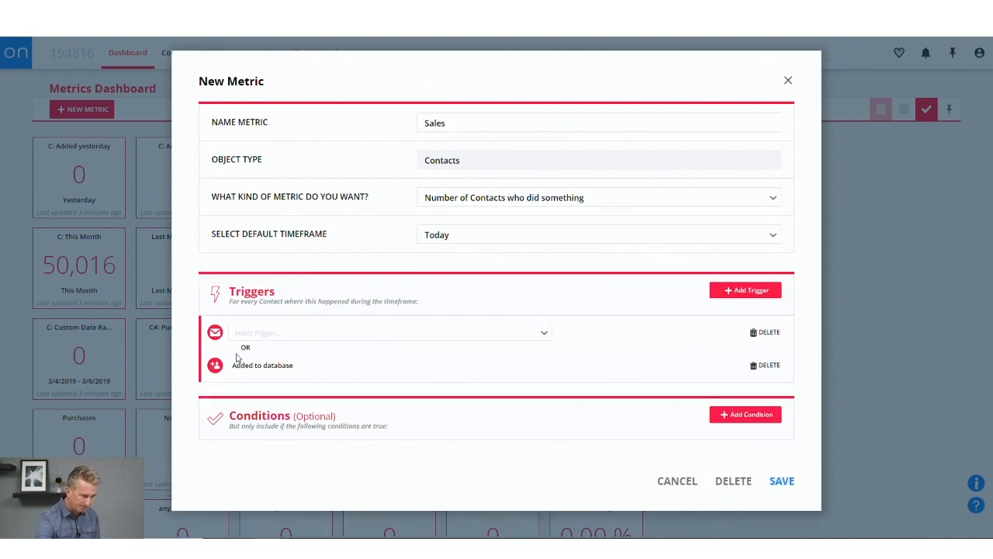
{"action": "left_click", "coordinate": [766, 332]}
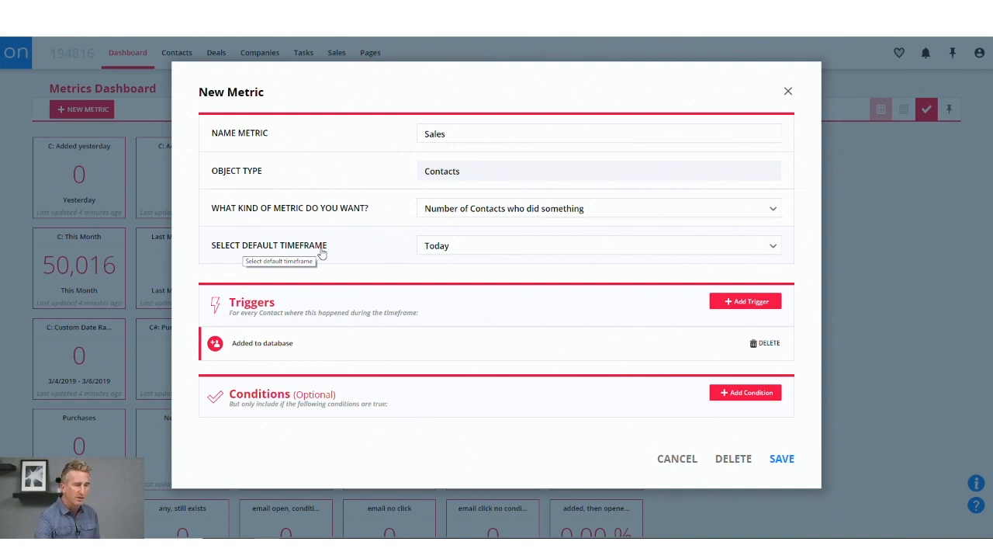
Keep Today as the default timeframe, rename the metric to New Contacts and save it.
{"action": "left_click", "coordinate": [474, 247]}
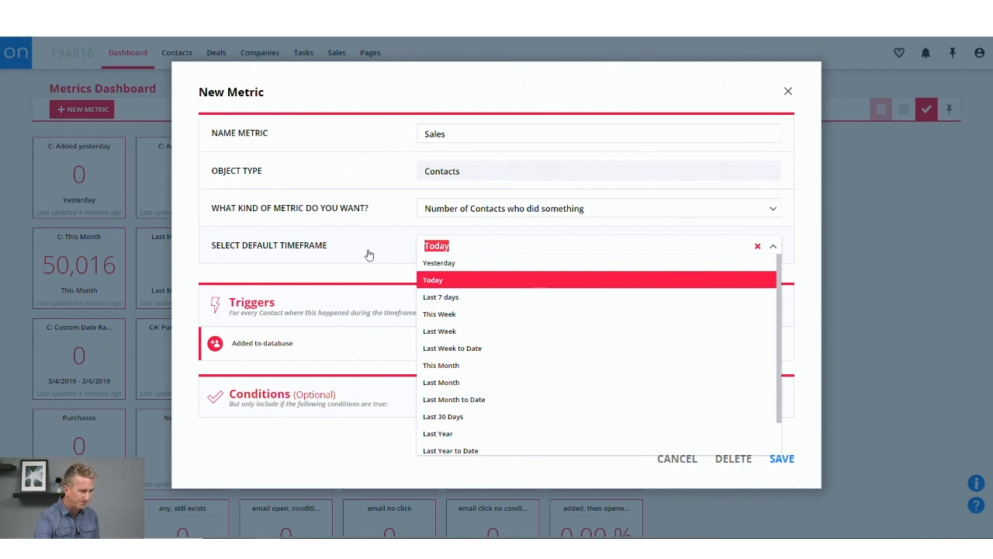
{"action": "left_click", "coordinate": [434, 282]}
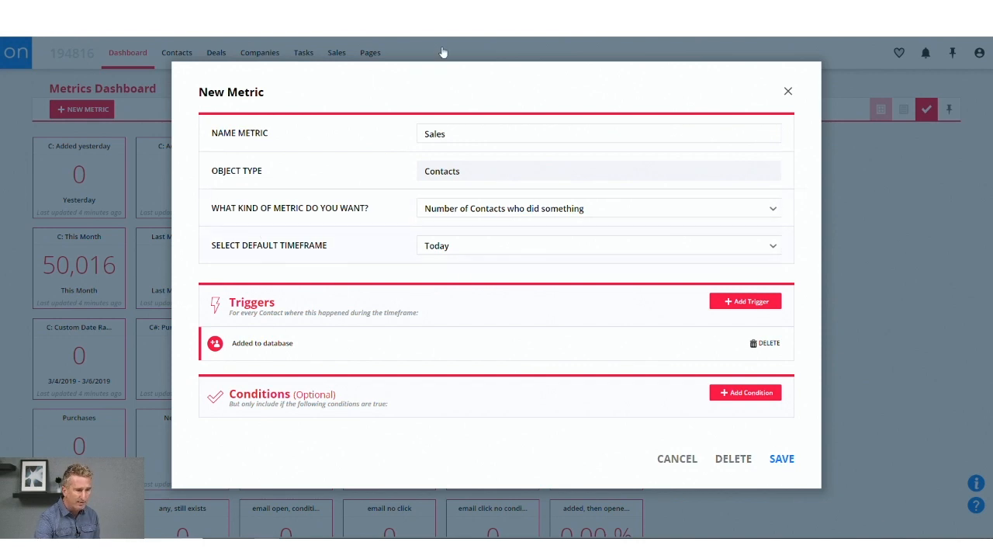
{"action": "left_click", "coordinate": [454, 133]}
{"action": "double_click", "coordinate": [453, 132]}
{"action": "type", "text": "New Contacts"}
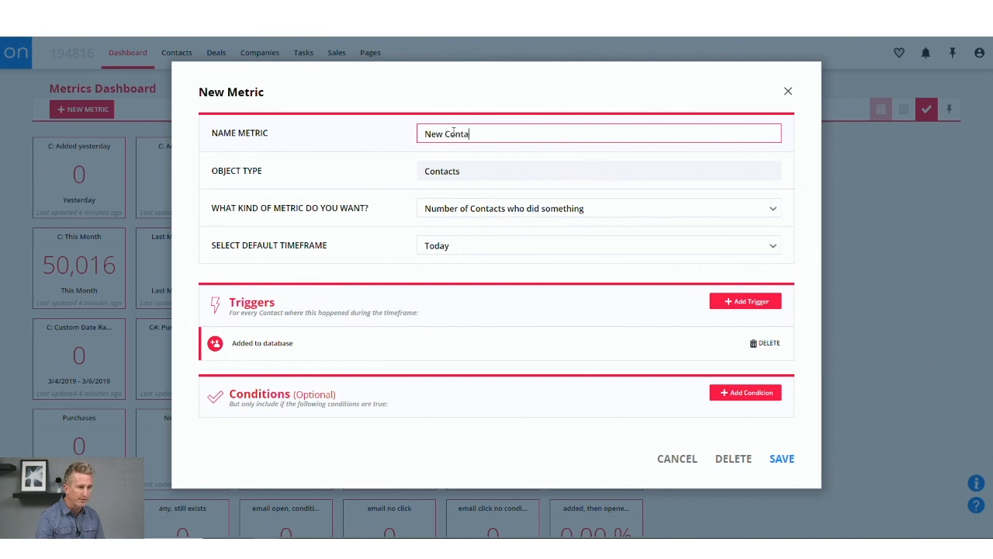
{"action": "left_click", "coordinate": [784, 459]}
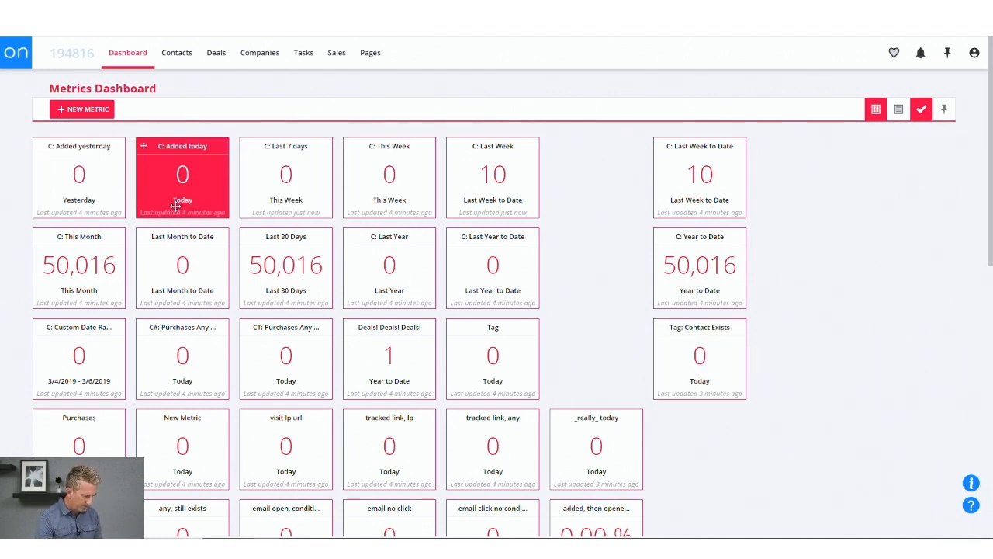
Find the New Contacts tile by searching the page for "new con" and move it up to the eighth column of the first row.
{"action": "key", "text": "ctrl+f"}
{"action": "type", "text": "new con"}
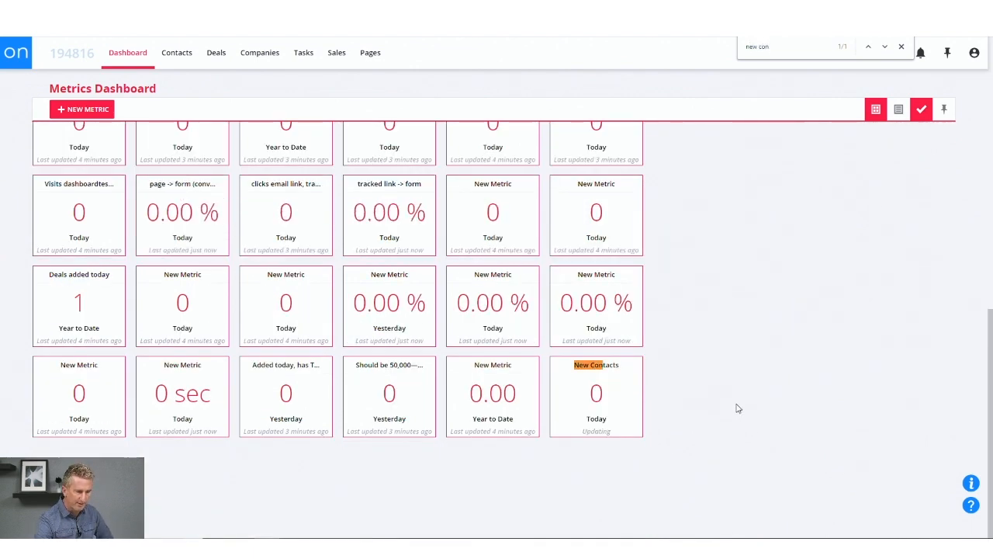
{"action": "left_click_drag", "start_coordinate": [595, 399], "coordinate": [728, 210]}
{"action": "scroll", "coordinate": [729, 216], "scroll_direction": "up", "scroll_amount": 3}
{"action": "left_click_drag", "start_coordinate": [701, 471], "coordinate": [712, 181]}
{"action": "scroll", "coordinate": [711, 202], "scroll_direction": "up", "scroll_amount": 5}
{"action": "left_click_drag", "start_coordinate": [734, 410], "coordinate": [808, 179]}
Move the C: Last Week to Date, C: Year to Date and Tag: Contact Exists tiles back to the sixth column.
{"action": "left_click_drag", "start_coordinate": [709, 173], "coordinate": [605, 172]}
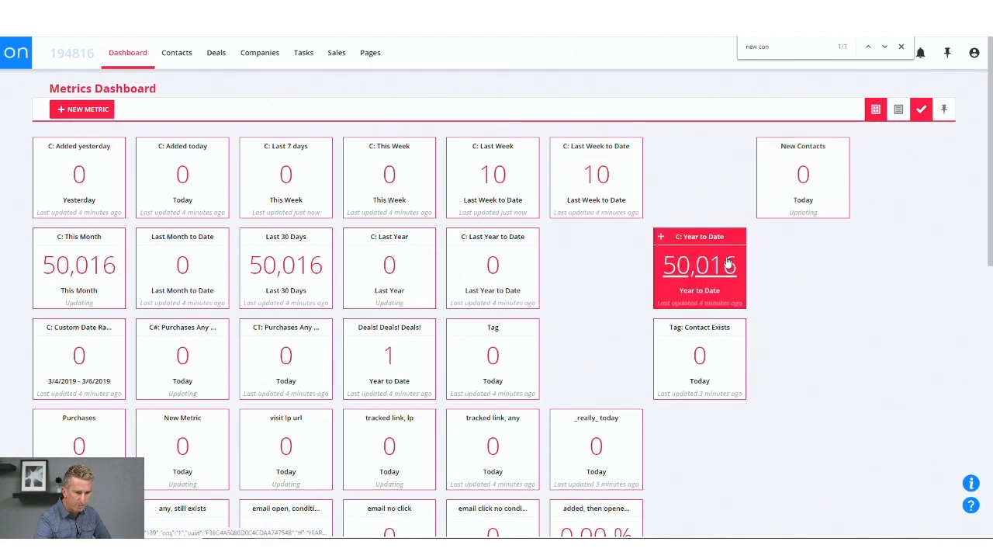
{"action": "left_click_drag", "start_coordinate": [728, 265], "coordinate": [606, 265]}
{"action": "left_click_drag", "start_coordinate": [699, 357], "coordinate": [594, 363]}
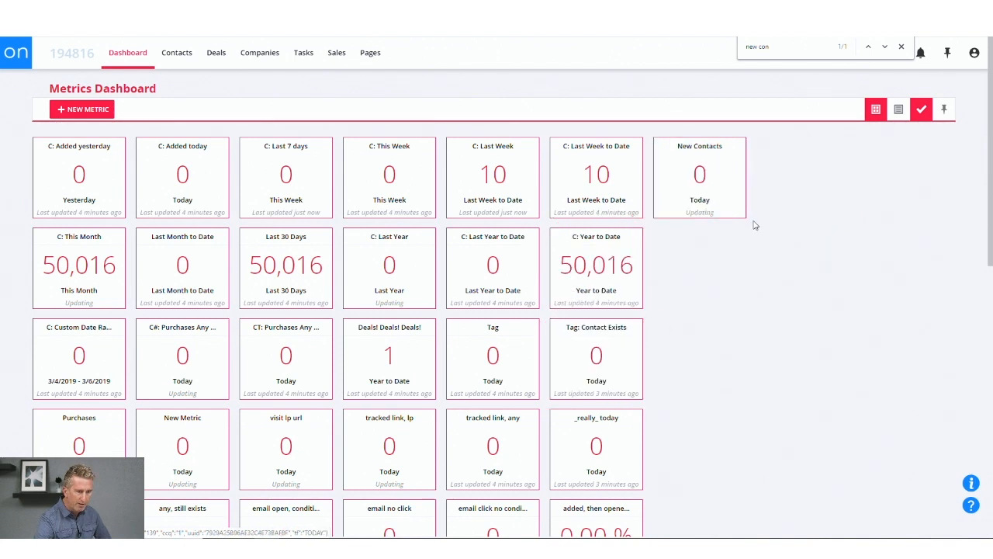
Move the _really_ today tile to the seventh column of its row and the New Contacts tile to the eighth column of the first row.
{"action": "left_click_drag", "start_coordinate": [729, 186], "coordinate": [795, 185]}
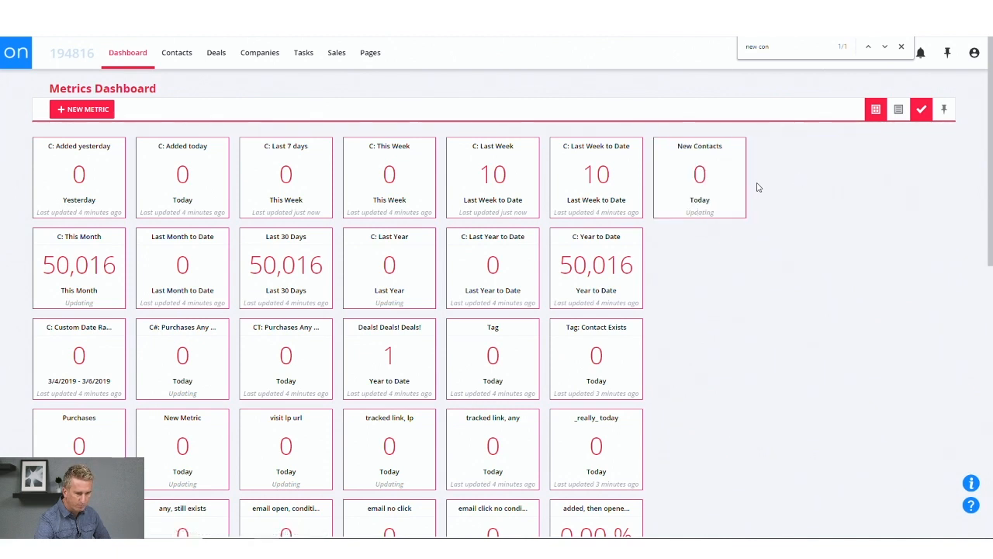
{"action": "left_click_drag", "start_coordinate": [718, 178], "coordinate": [818, 180]}
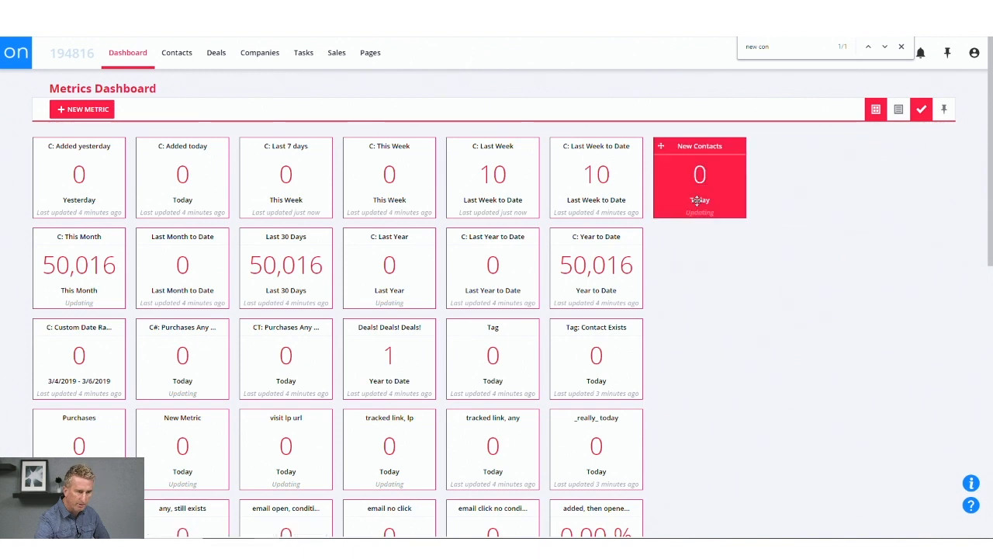
{"action": "scroll", "coordinate": [690, 311], "scroll_direction": "down", "scroll_amount": 2}
{"action": "left_click_drag", "start_coordinate": [596, 347], "coordinate": [668, 334]}
{"action": "left_click_drag", "start_coordinate": [731, 198], "coordinate": [835, 205]}
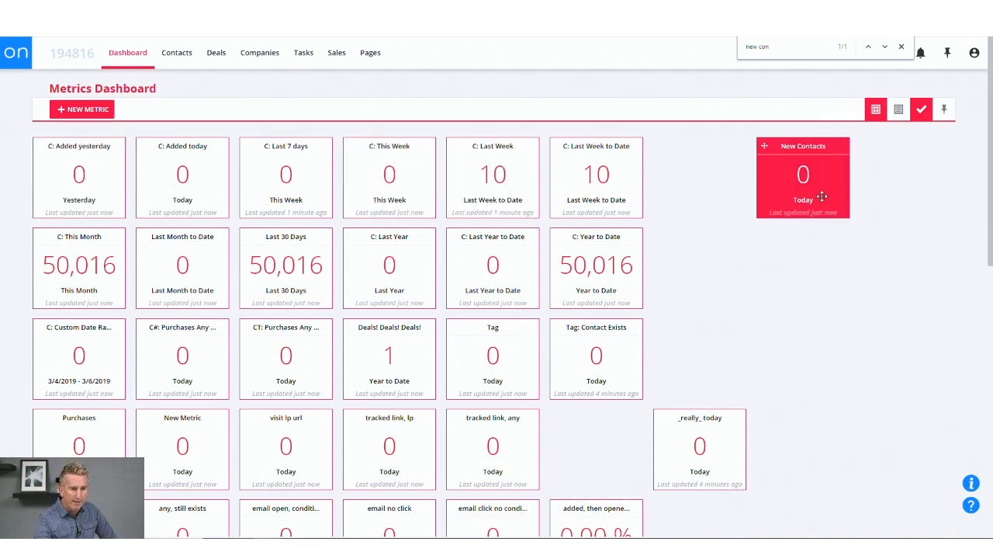
Save the dashboard layout and switch the New Contacts tile's timeframe to Last 7 days.
{"action": "left_click", "coordinate": [921, 109]}
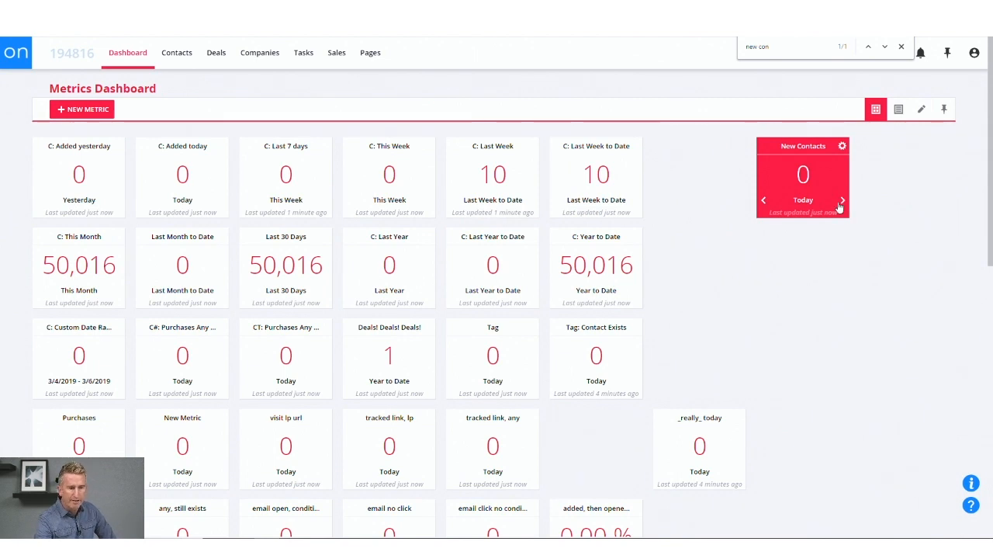
{"action": "left_click", "coordinate": [843, 200]}
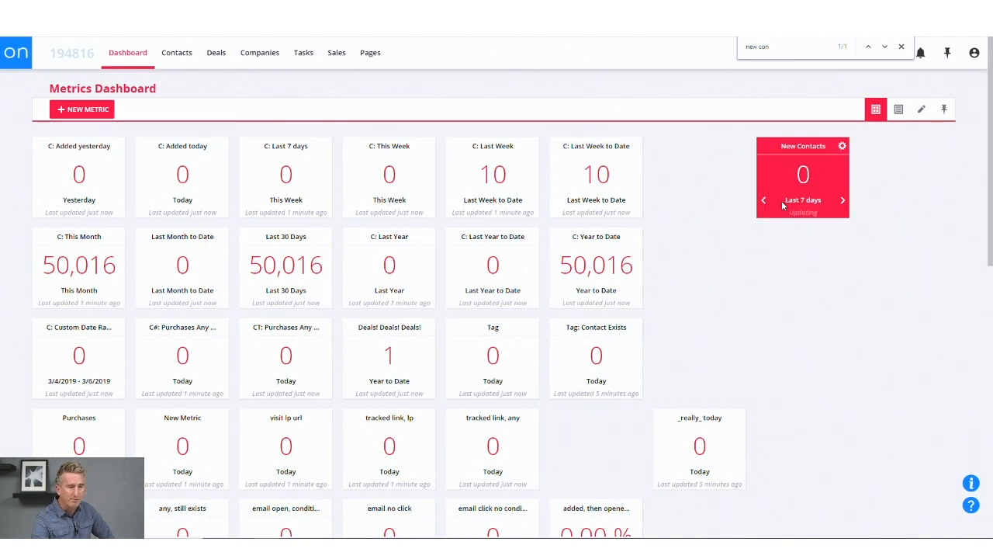
Start another metric named New Contacts MTD with This Month as the default timeframe.
{"action": "left_click", "coordinate": [86, 109]}
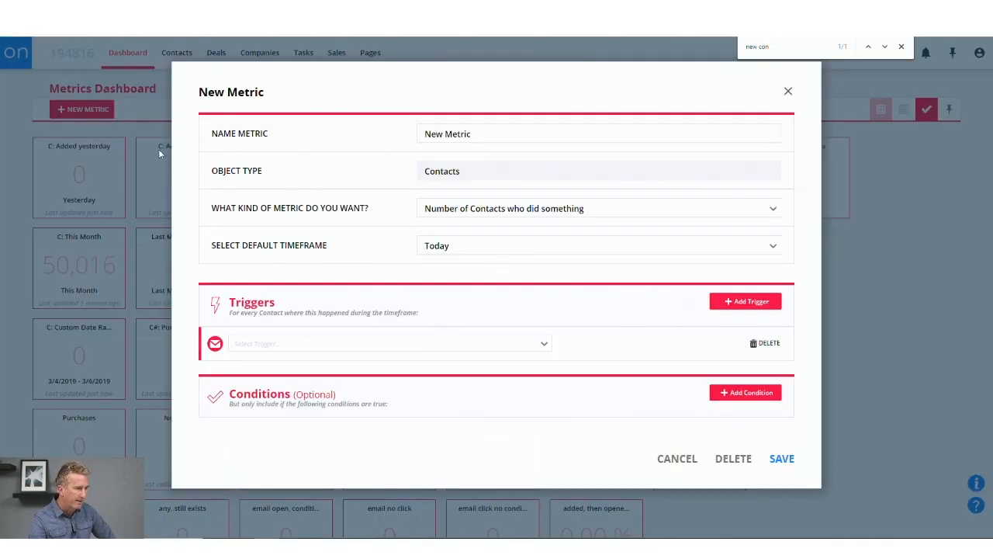
{"action": "left_click", "coordinate": [554, 134]}
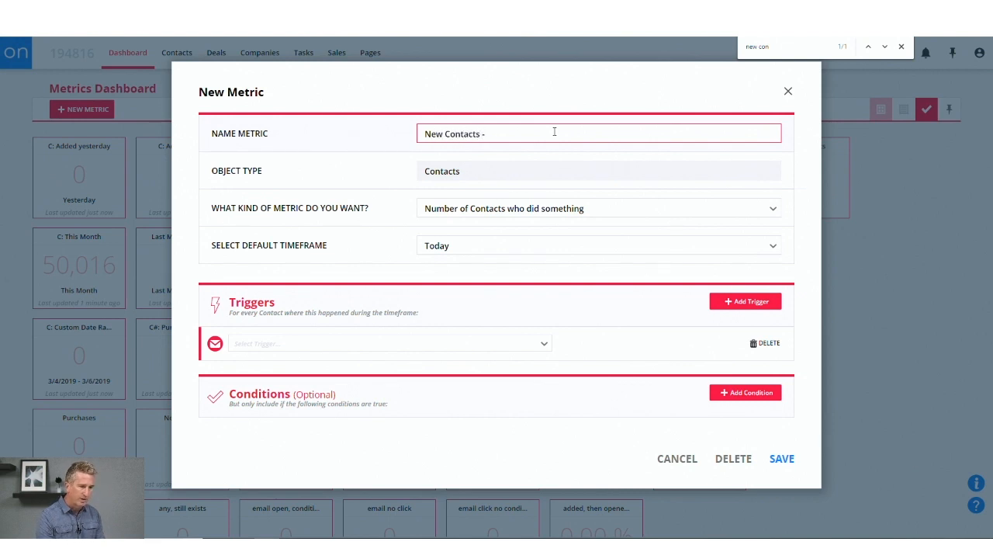
{"action": "left_click", "coordinate": [451, 246]}
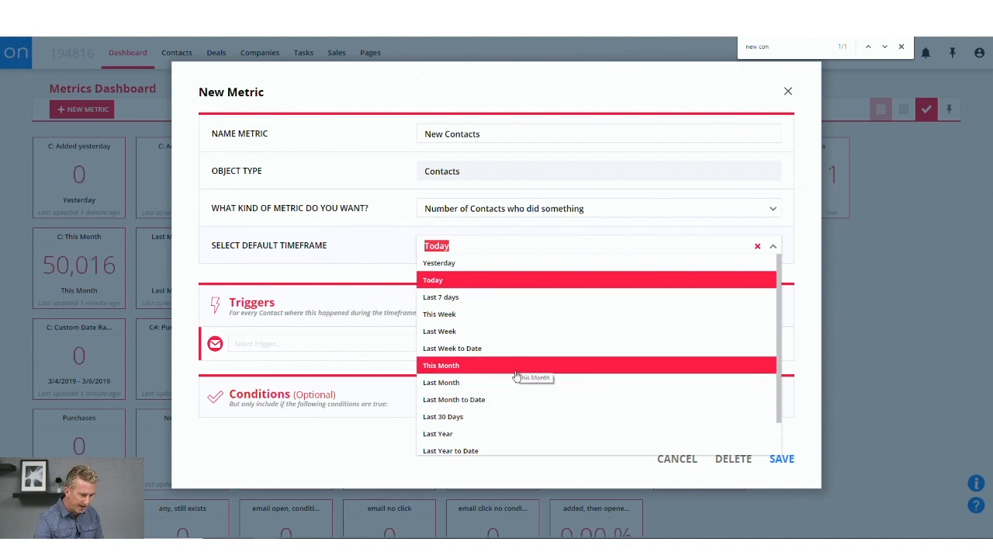
{"action": "scroll", "coordinate": [517, 365], "scroll_direction": "down", "scroll_amount": 1}
{"action": "scroll", "coordinate": [508, 407], "scroll_direction": "up", "scroll_amount": 1}
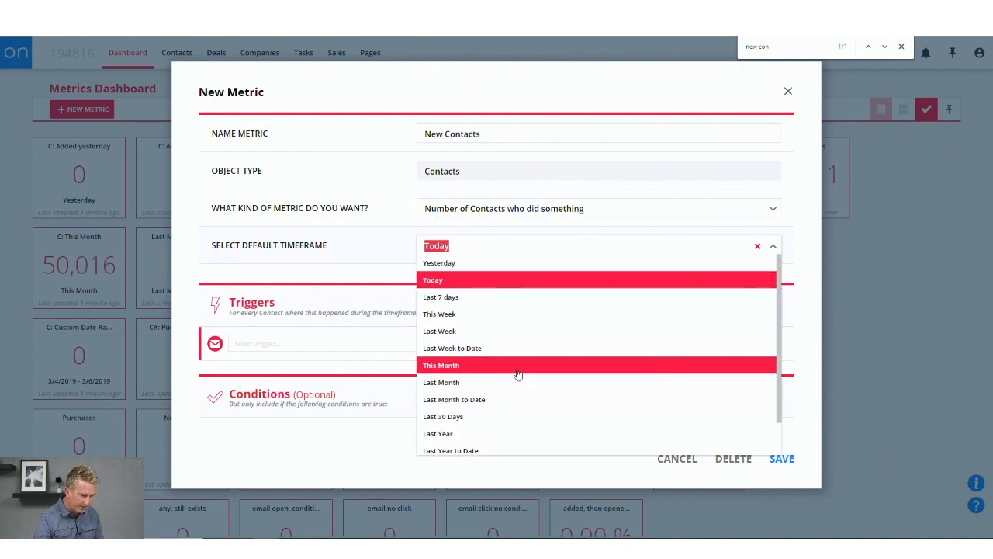
{"action": "left_click", "coordinate": [517, 365]}
{"action": "left_click", "coordinate": [498, 130]}
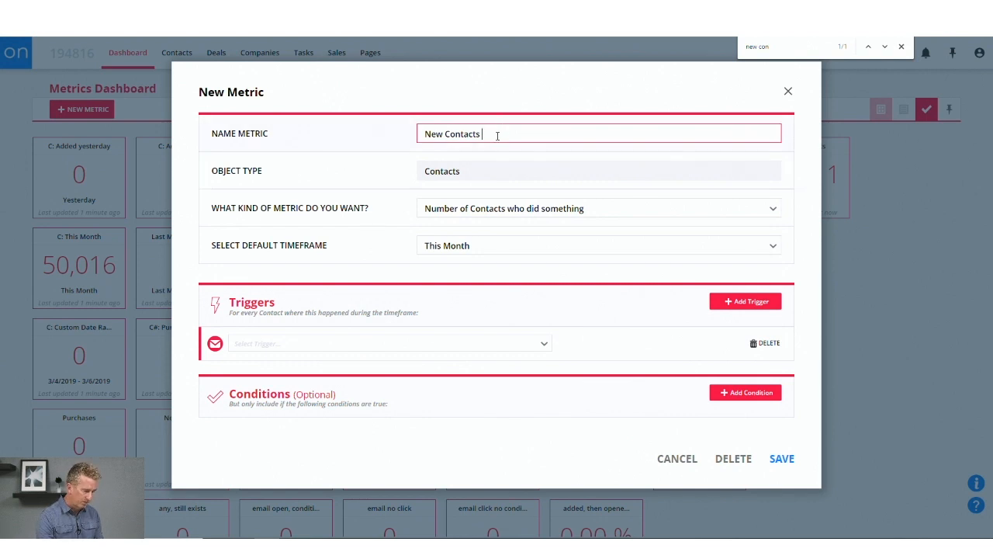
Give the New Contacts MTD metric an Added to database trigger and delete its blank trigger row.
{"action": "left_click", "coordinate": [747, 301]}
{"action": "left_click", "coordinate": [625, 319]}
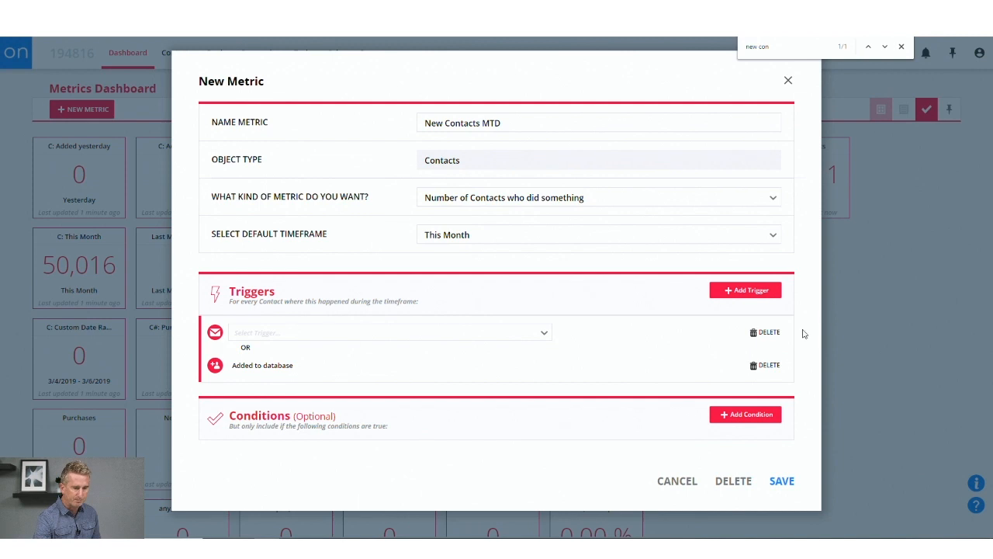
{"action": "left_click", "coordinate": [768, 334]}
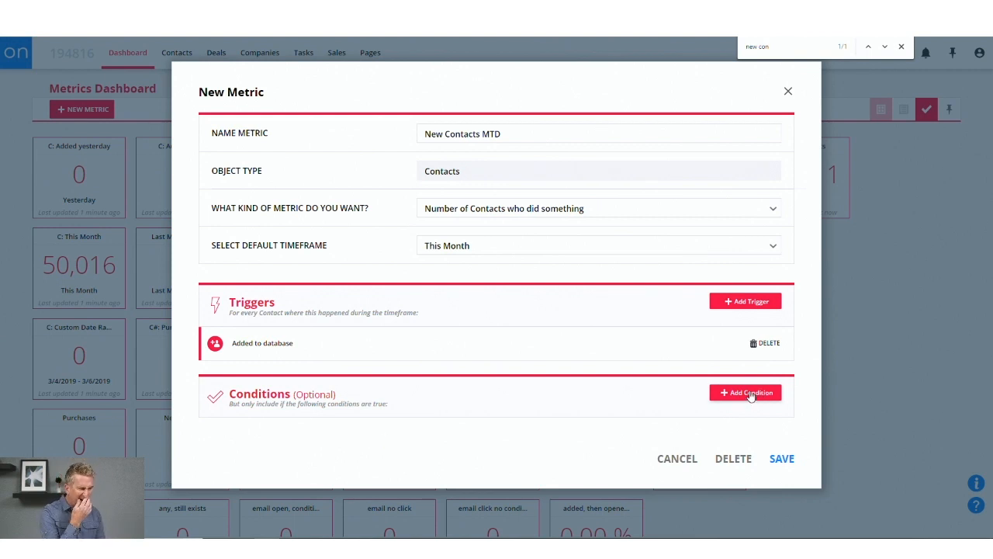
Swap the Added to database trigger for a Fills out form trigger and browse the forms in the YEDSFGFDG folder.
{"action": "left_click", "coordinate": [747, 304]}
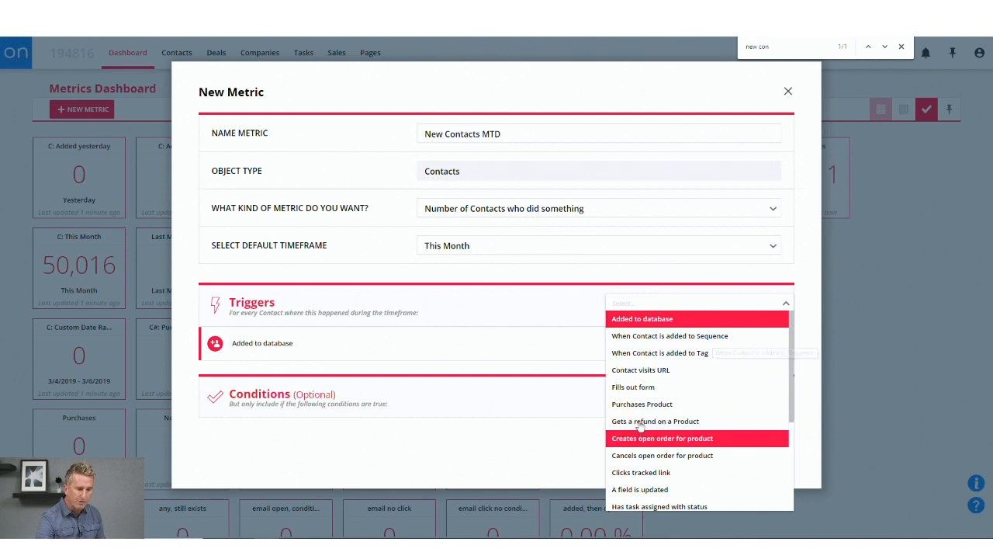
{"action": "left_click", "coordinate": [638, 387]}
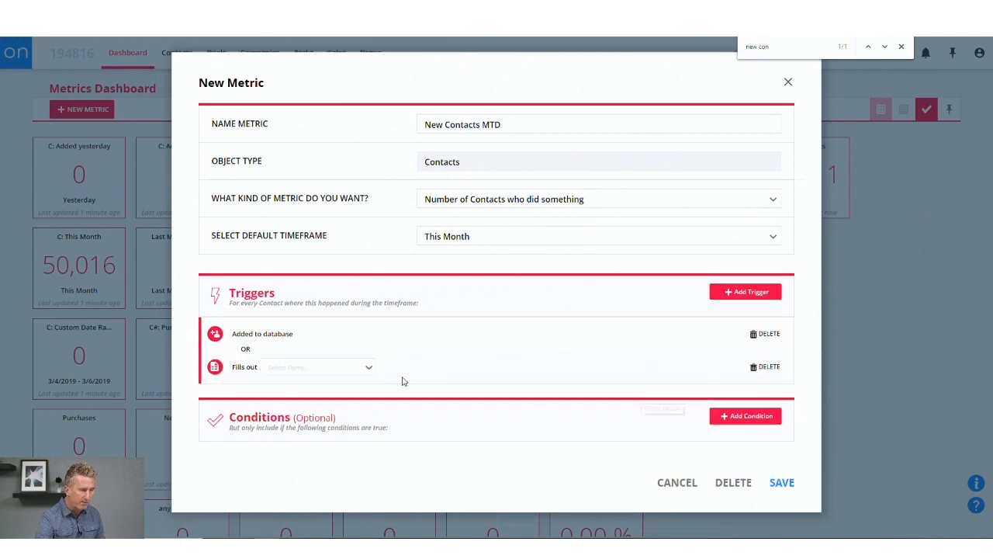
{"action": "left_click", "coordinate": [764, 332]}
{"action": "left_click", "coordinate": [284, 348]}
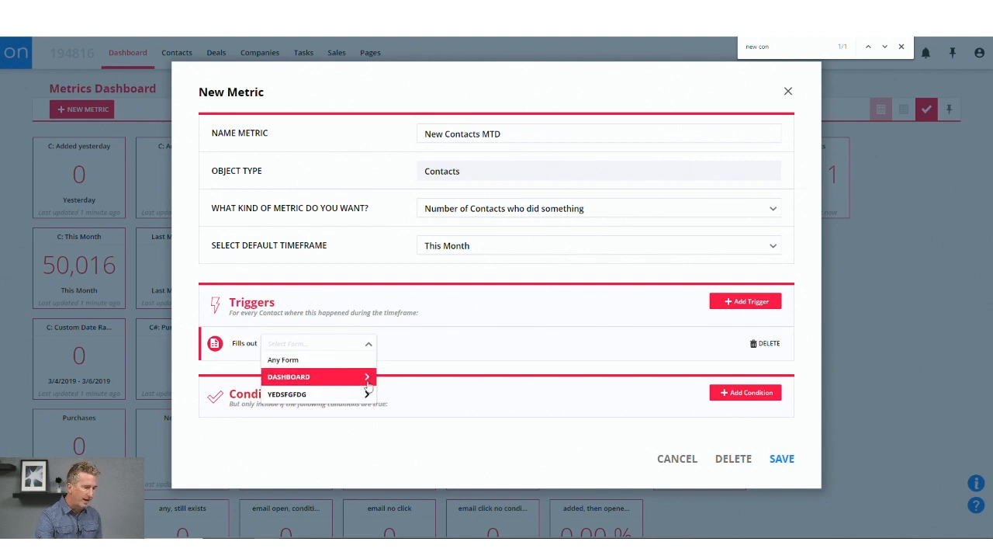
{"action": "left_click", "coordinate": [367, 396]}
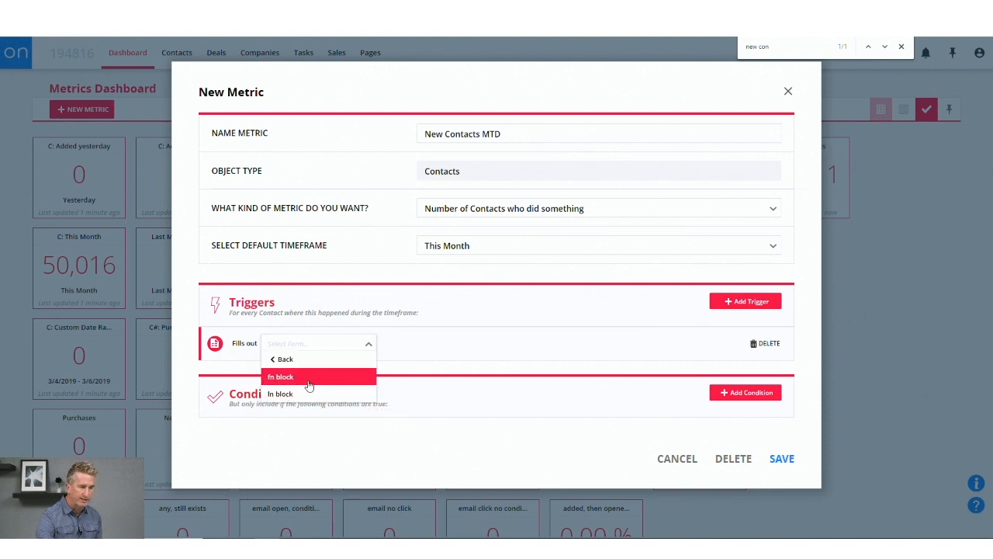
{"action": "left_click", "coordinate": [290, 361]}
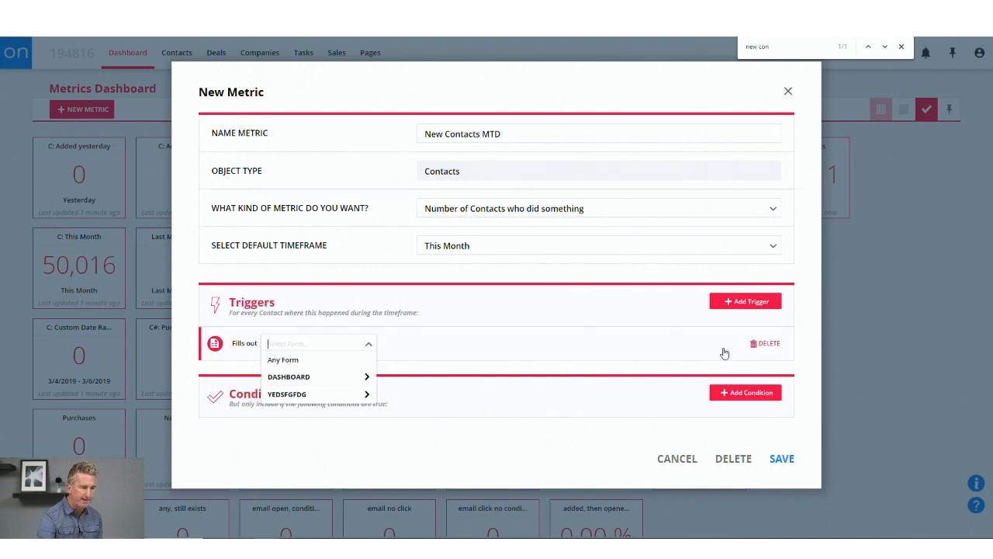
Replace the Fills out trigger with an Added to database trigger and save the New Contacts MTD metric.
{"action": "left_click", "coordinate": [758, 344]}
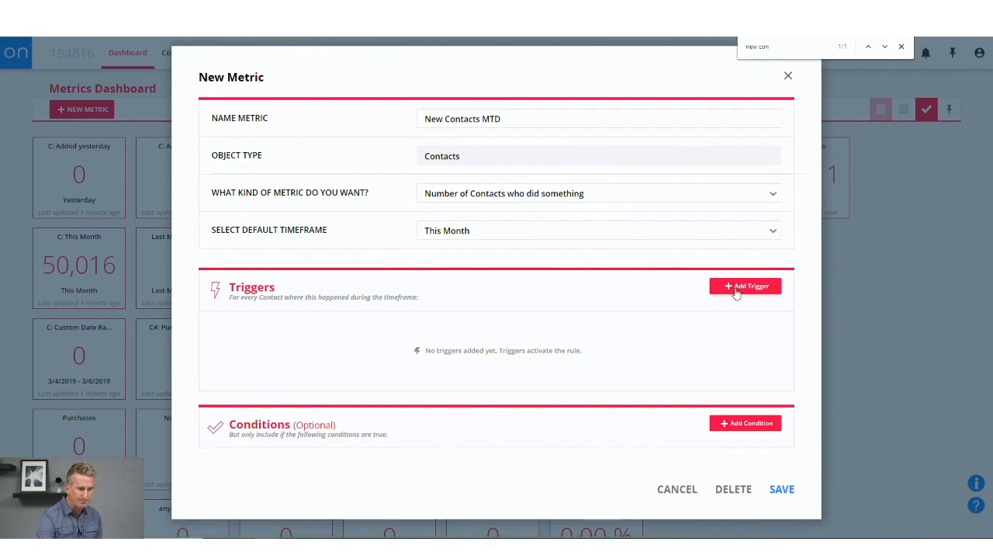
{"action": "left_click", "coordinate": [737, 286]}
{"action": "left_click", "coordinate": [658, 304]}
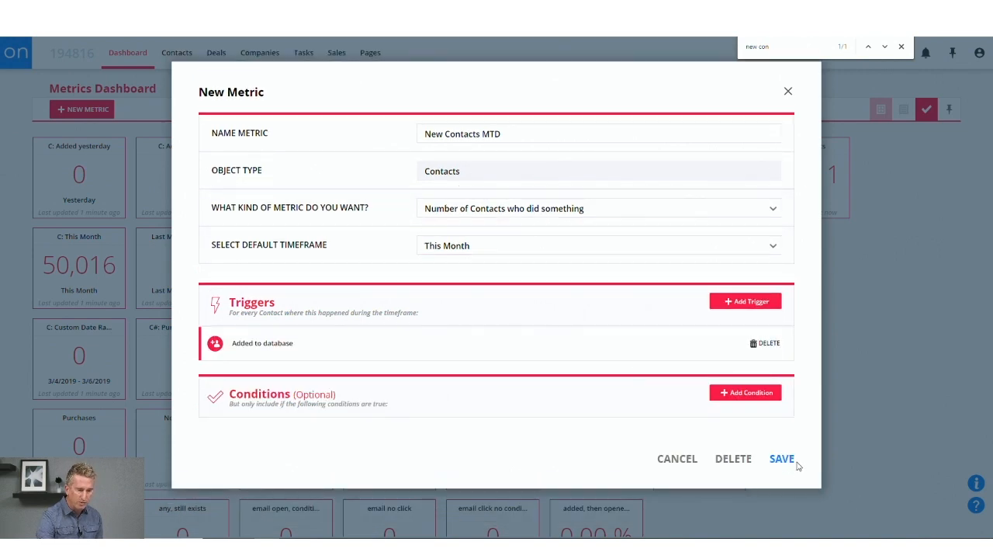
{"action": "left_click", "coordinate": [782, 459]}
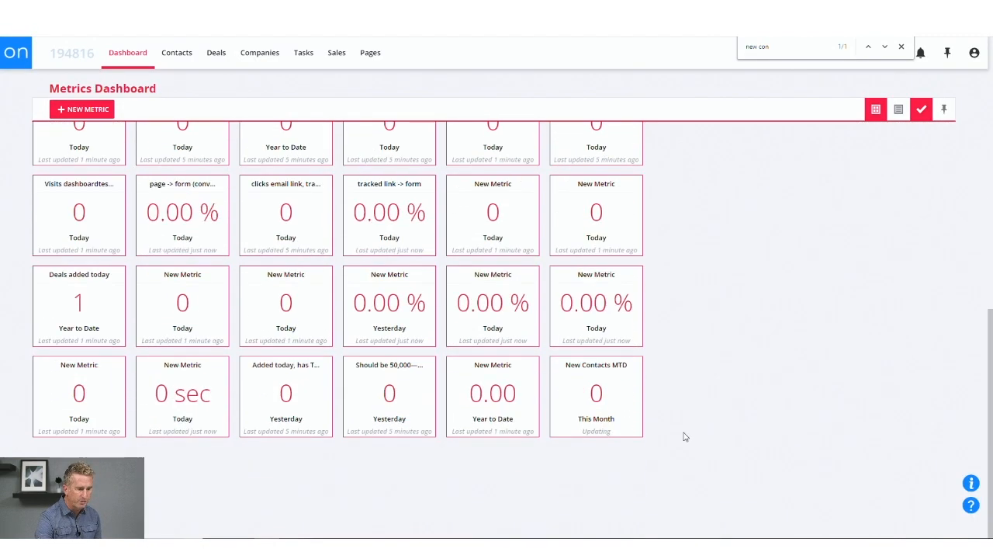
Move the New Contacts MTD tile directly below the New Contacts tile in the eighth column and save the dashboard layout.
{"action": "left_click_drag", "start_coordinate": [624, 377], "coordinate": [836, 290]}
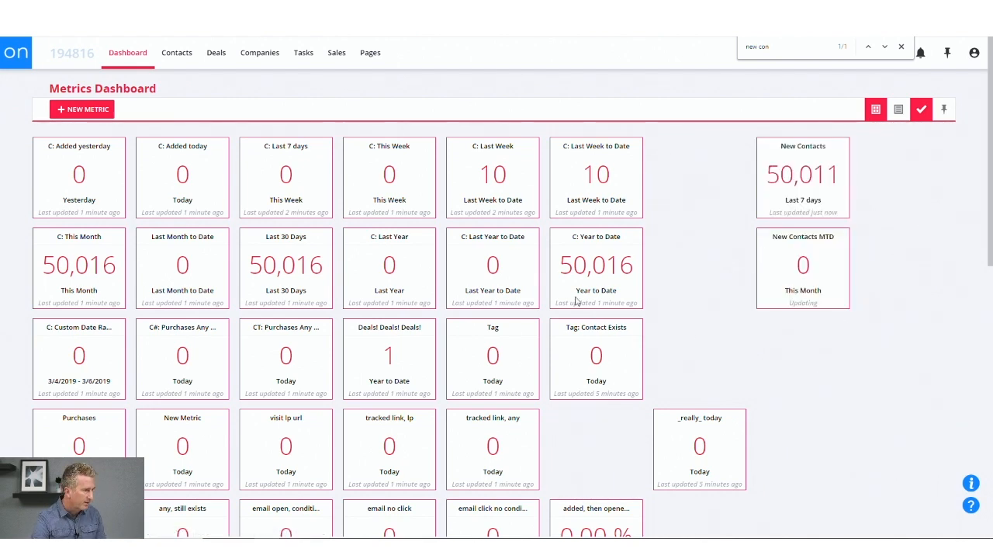
{"action": "left_click", "coordinate": [921, 113]}
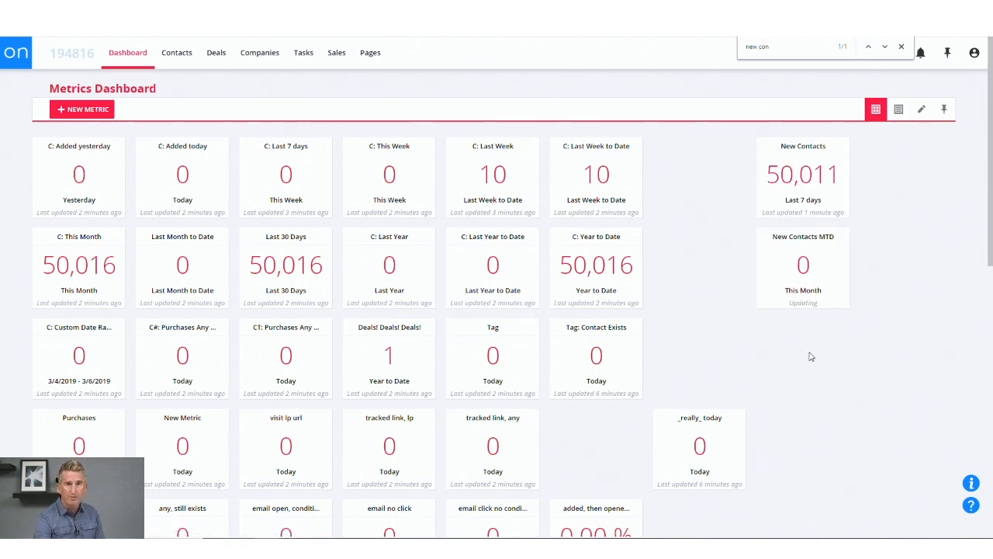
View the list of contacts behind the New Contacts tile's count and return to the metrics dashboard.
{"action": "left_click", "coordinate": [805, 179]}
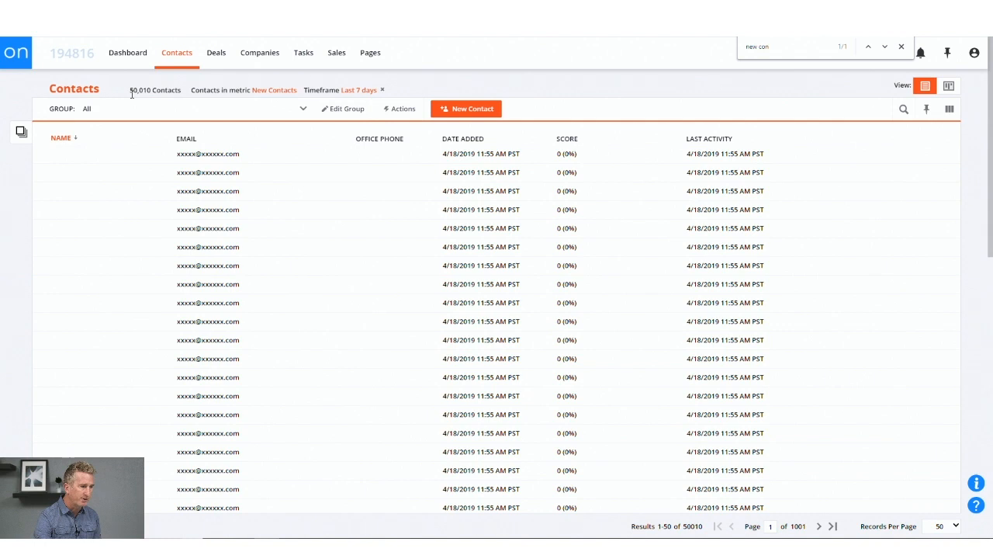
{"action": "left_click", "coordinate": [127, 52]}
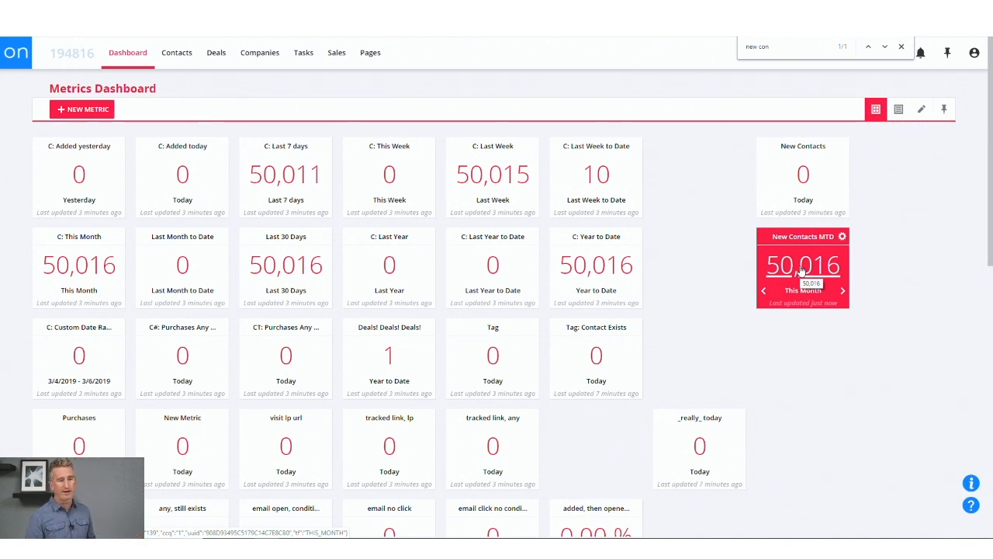
Switch the New Contacts MTD tile's timeframe to Last 7 days and the C: Last Week to Date tile's to This Month.
{"action": "left_click", "coordinate": [764, 292]}
{"action": "left_click", "coordinate": [763, 293]}
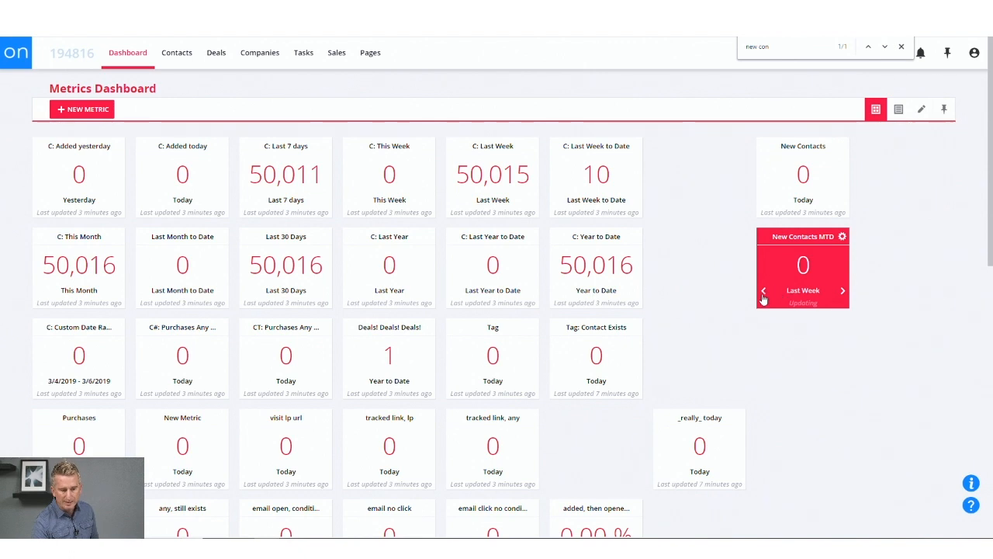
{"action": "left_click", "coordinate": [763, 294]}
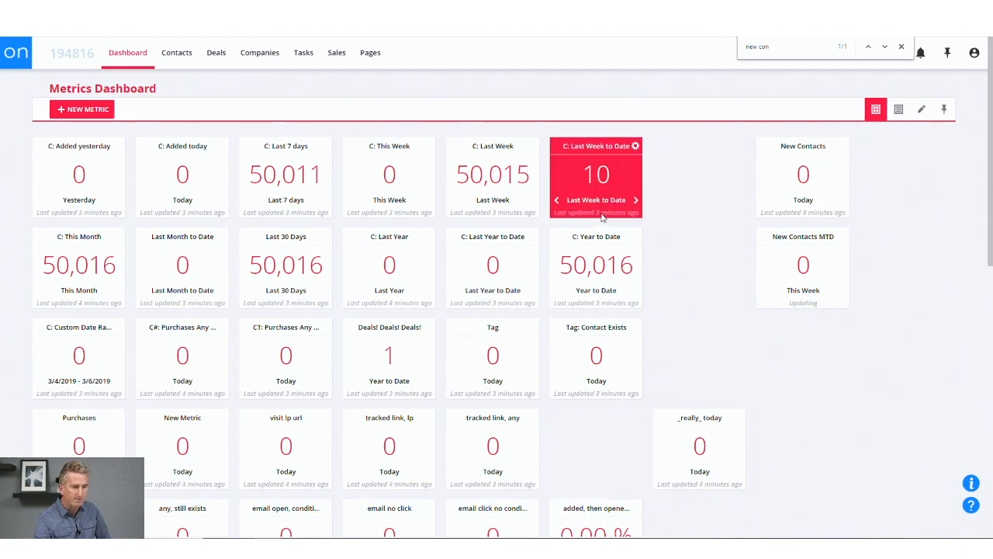
{"action": "left_click", "coordinate": [635, 200]}
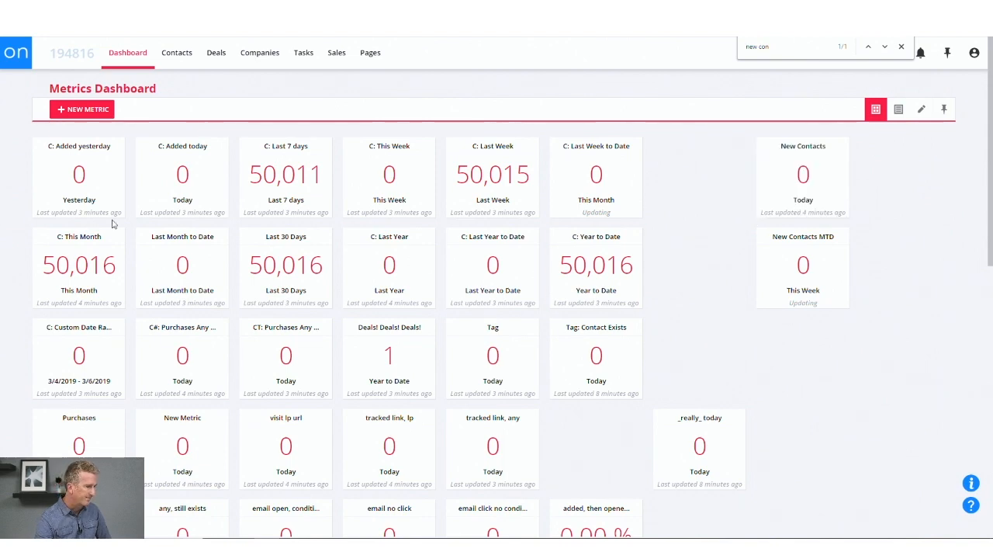
{"action": "scroll", "coordinate": [179, 365], "scroll_direction": "down", "scroll_amount": 3}
{"action": "scroll", "coordinate": [233, 396], "scroll_direction": "up", "scroll_amount": 3}
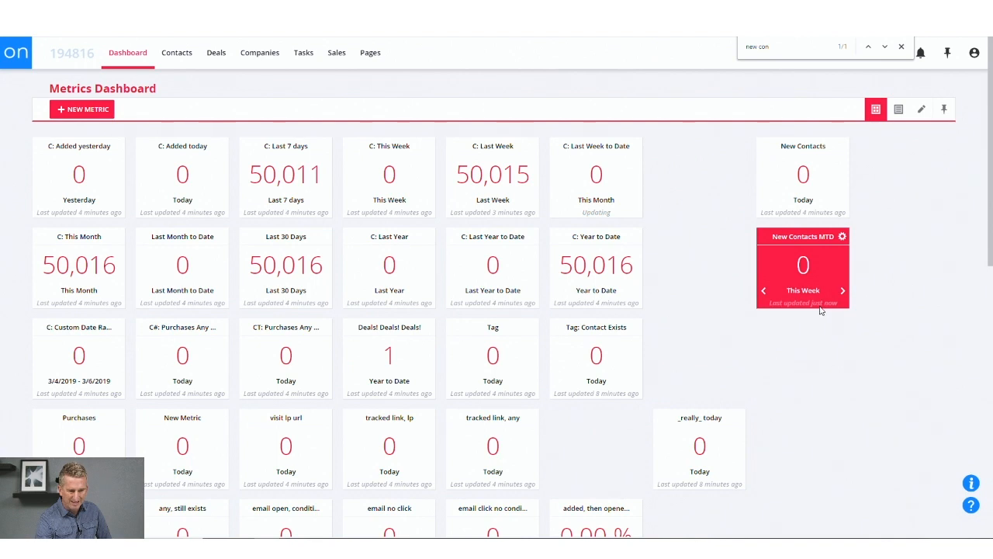
{"action": "left_click", "coordinate": [765, 291]}
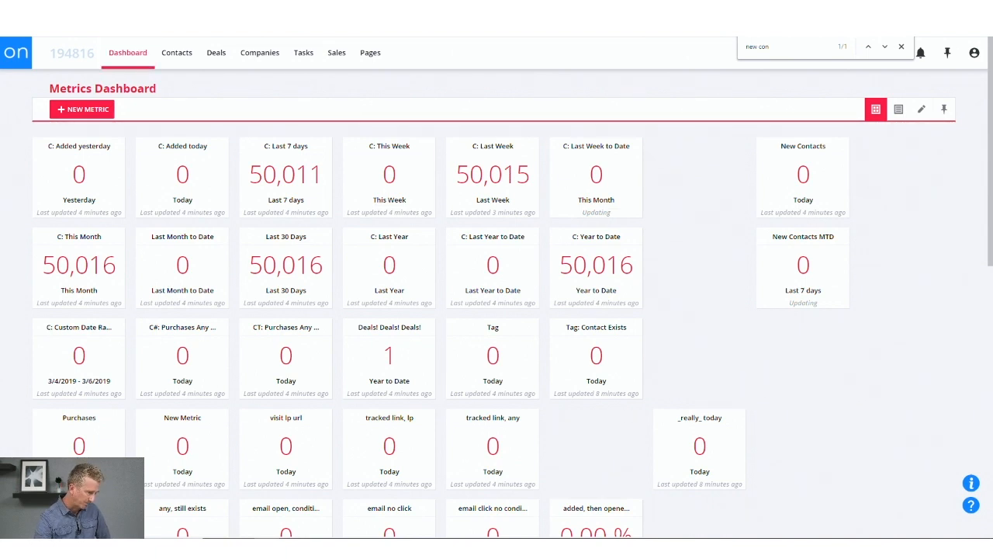
Start another contact metric and look through the triggers offered for it, including the email and task ones.
{"action": "left_click", "coordinate": [104, 109]}
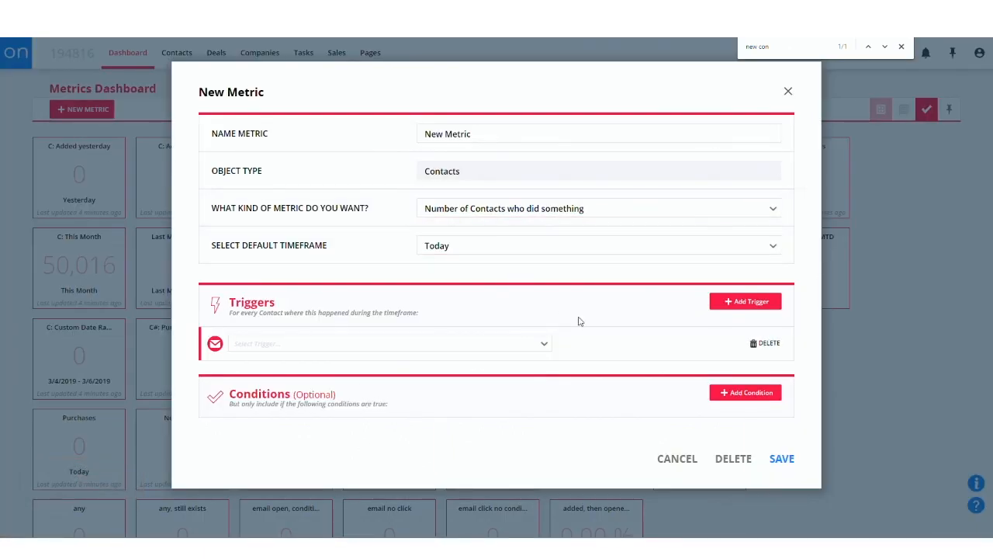
{"action": "left_click", "coordinate": [741, 302]}
{"action": "scroll", "coordinate": [723, 435], "scroll_direction": "down", "scroll_amount": 2}
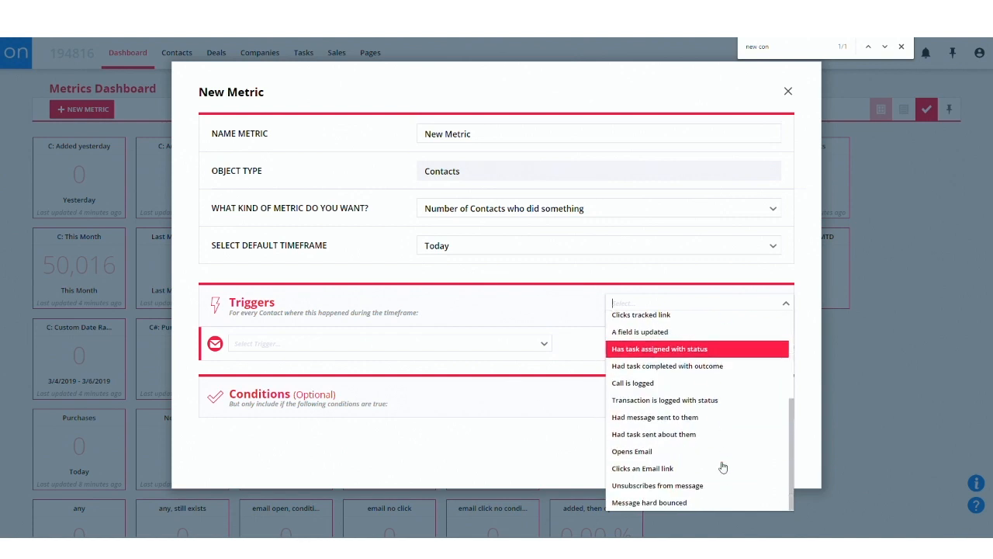
{"action": "scroll", "coordinate": [730, 454], "scroll_direction": "up", "scroll_amount": 1}
{"action": "scroll", "coordinate": [711, 483], "scroll_direction": "down", "scroll_amount": 1}
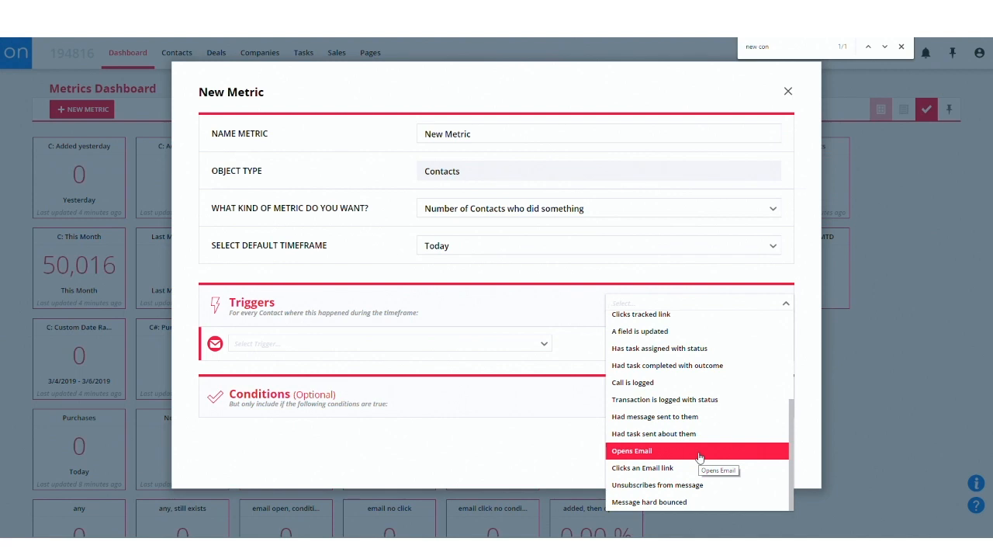
Try a Had message sent to them trigger, view its message choices, and delete it along with the blank trigger row.
{"action": "left_click", "coordinate": [702, 416]}
{"action": "left_click", "coordinate": [323, 370]}
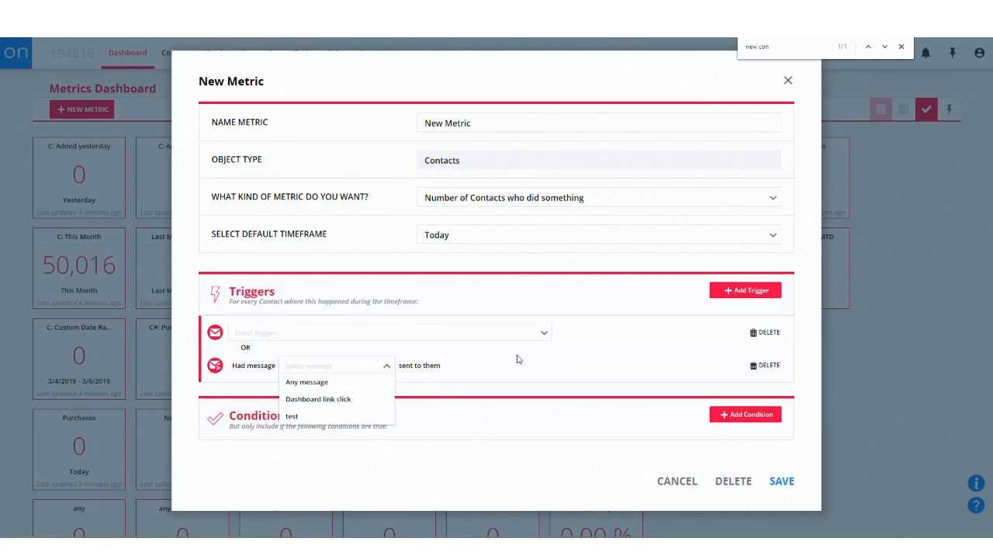
{"action": "left_click", "coordinate": [765, 333]}
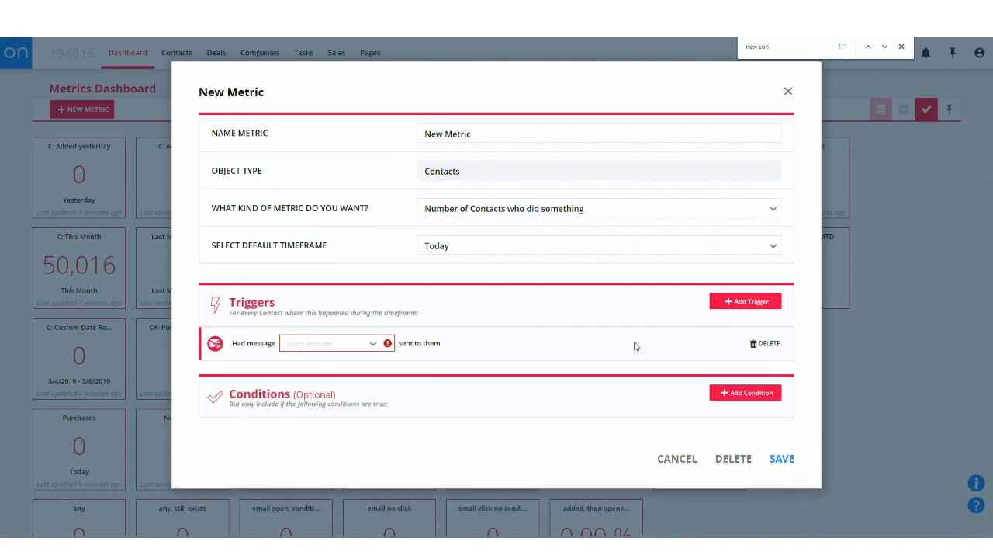
{"action": "left_click", "coordinate": [767, 343]}
Review the available triggers and set the kind of metric to Number of times something happened.
{"action": "left_click", "coordinate": [743, 286]}
{"action": "scroll", "coordinate": [645, 310], "scroll_direction": "up", "scroll_amount": 3}
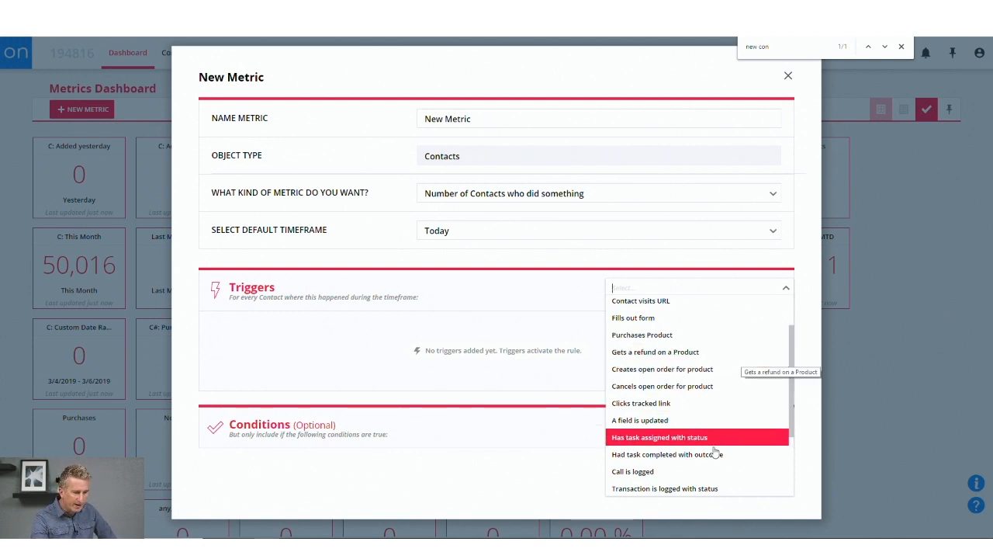
{"action": "scroll", "coordinate": [708, 435], "scroll_direction": "down", "scroll_amount": 2}
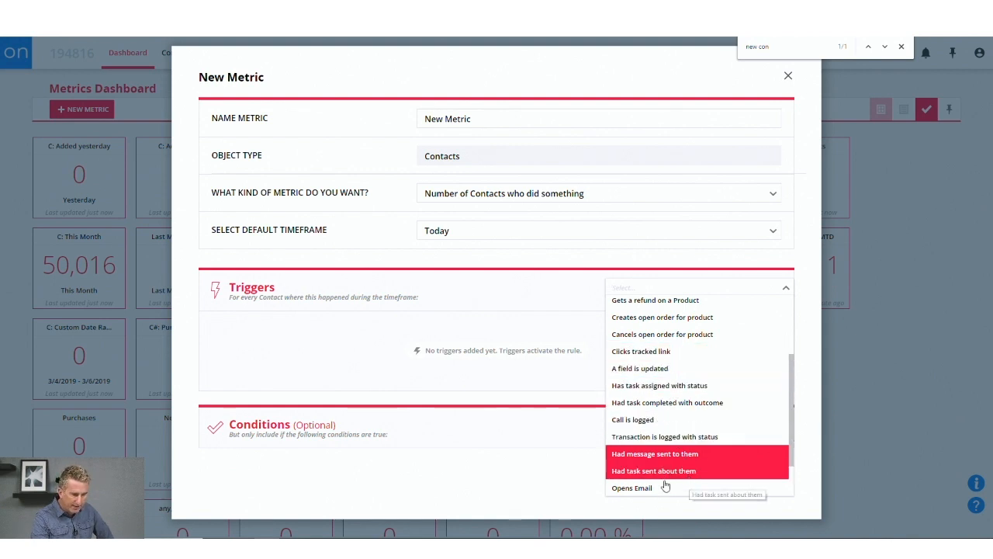
{"action": "scroll", "coordinate": [683, 479], "scroll_direction": "down", "scroll_amount": 2}
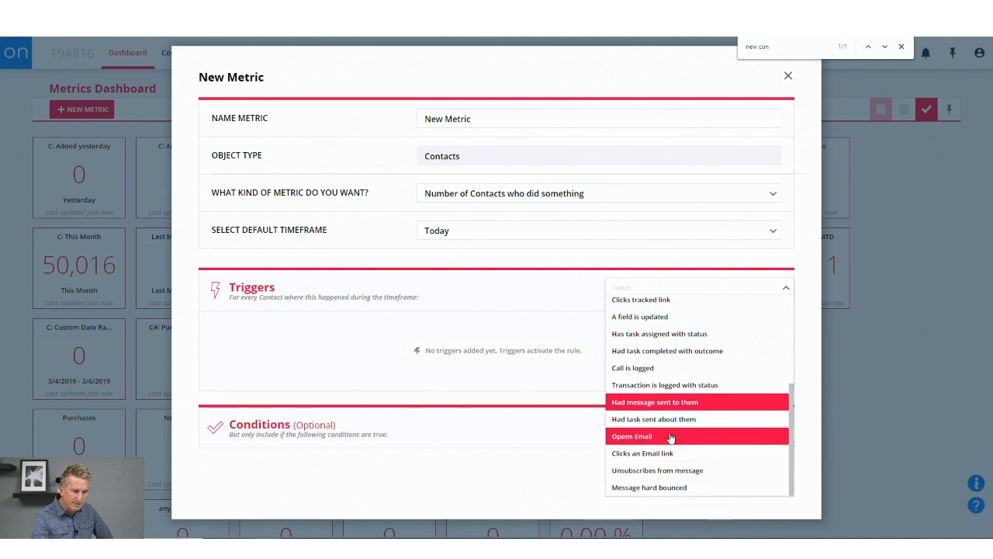
{"action": "scroll", "coordinate": [665, 423], "scroll_direction": "up", "scroll_amount": 5}
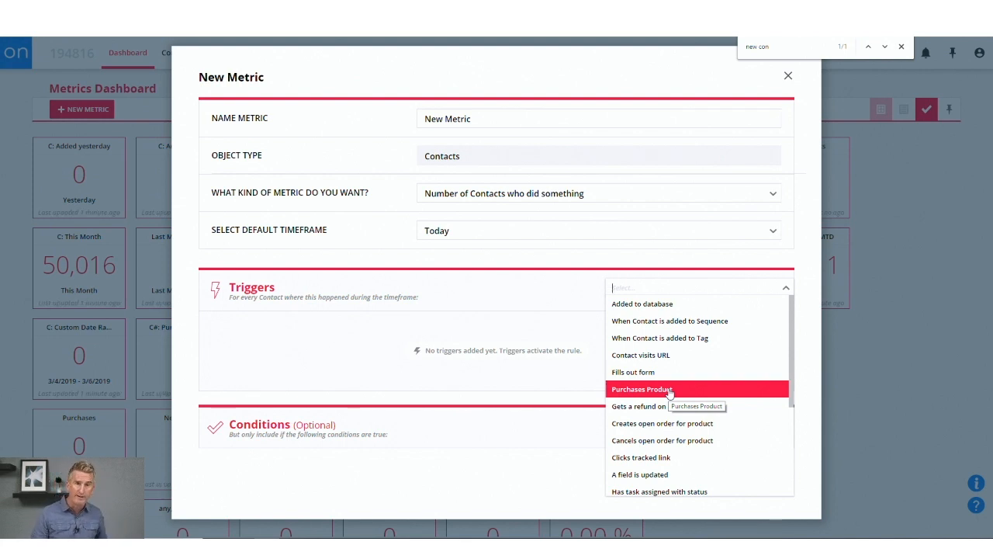
{"action": "left_click", "coordinate": [603, 200]}
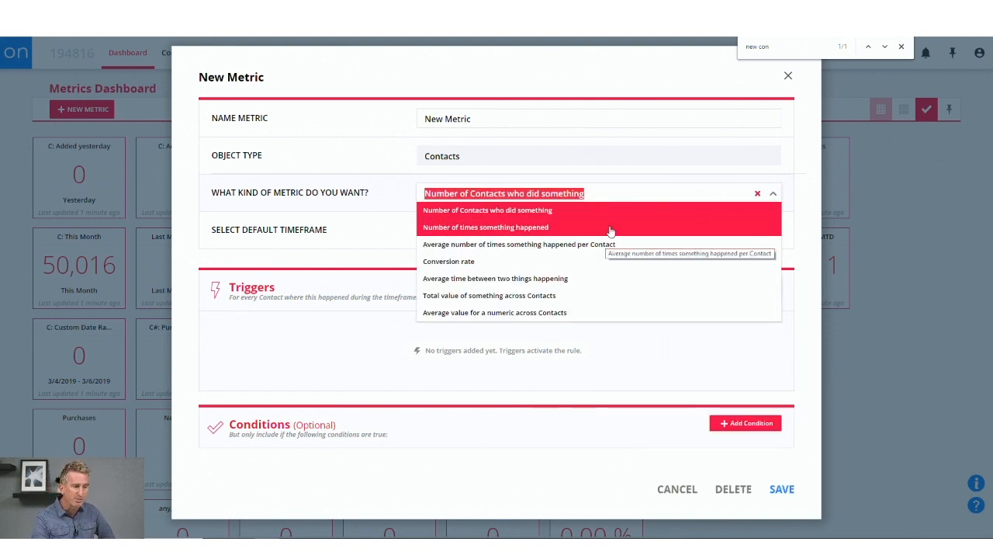
{"action": "left_click", "coordinate": [610, 228]}
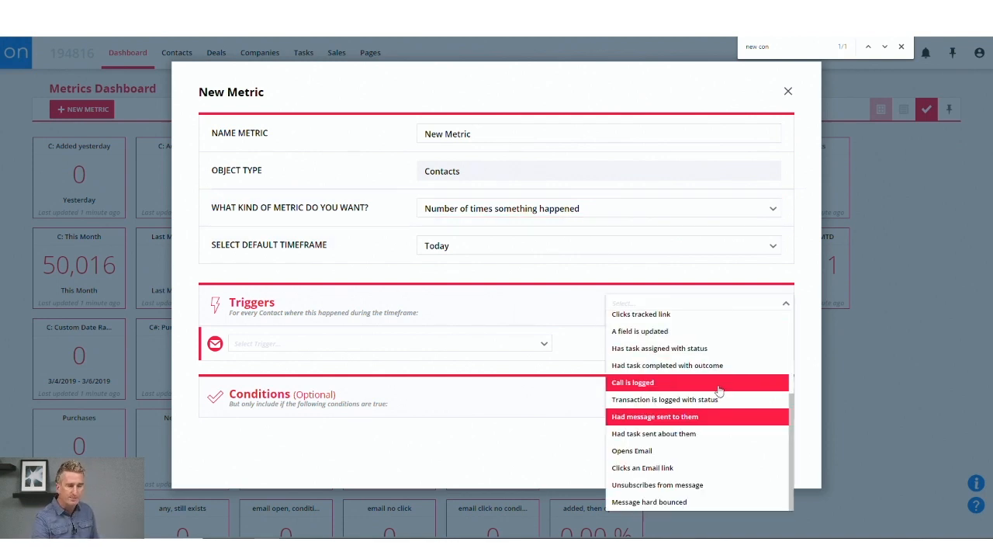
Check the triggers offered for Number of times something happened and the other kinds of metric.
{"action": "scroll", "coordinate": [715, 380], "scroll_direction": "up", "scroll_amount": 4}
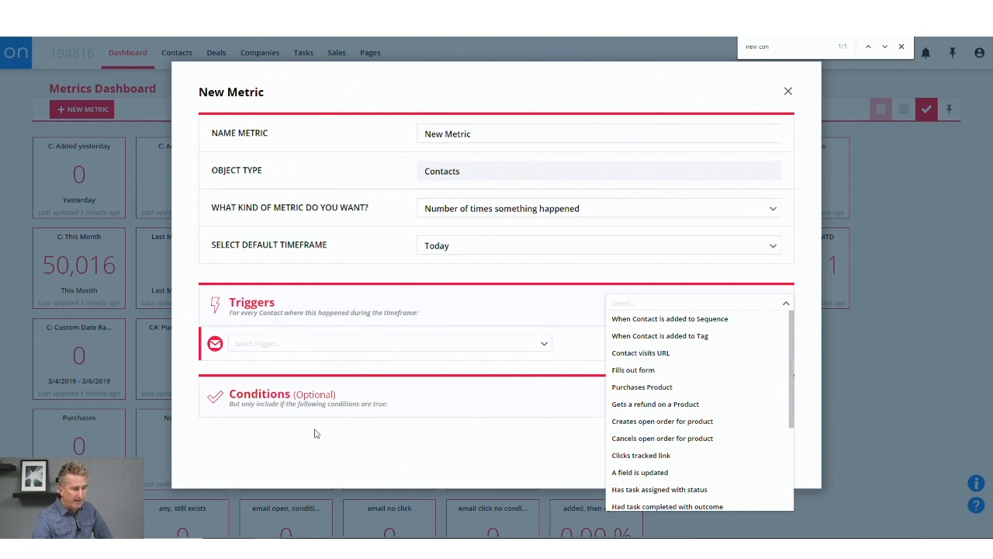
{"action": "left_click", "coordinate": [785, 306]}
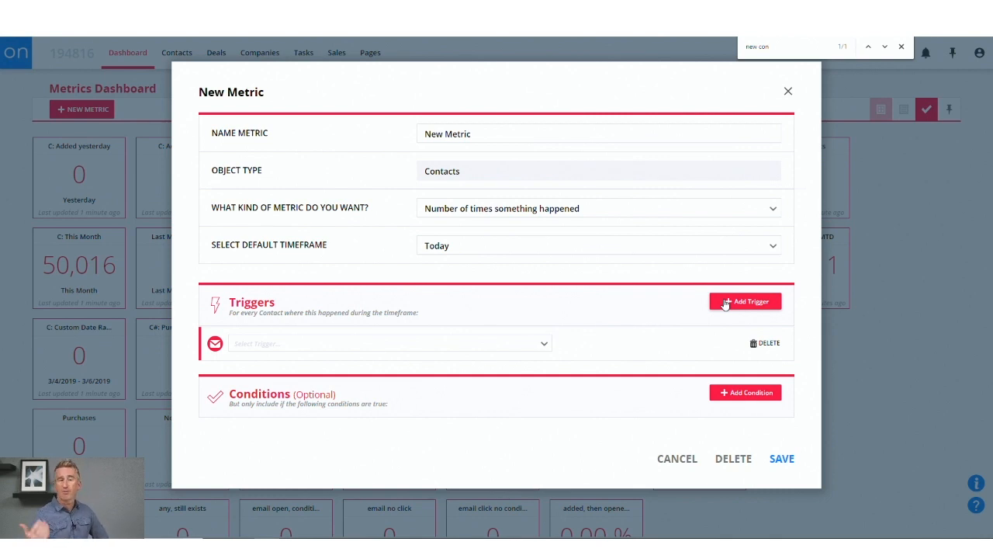
{"action": "left_click", "coordinate": [596, 217]}
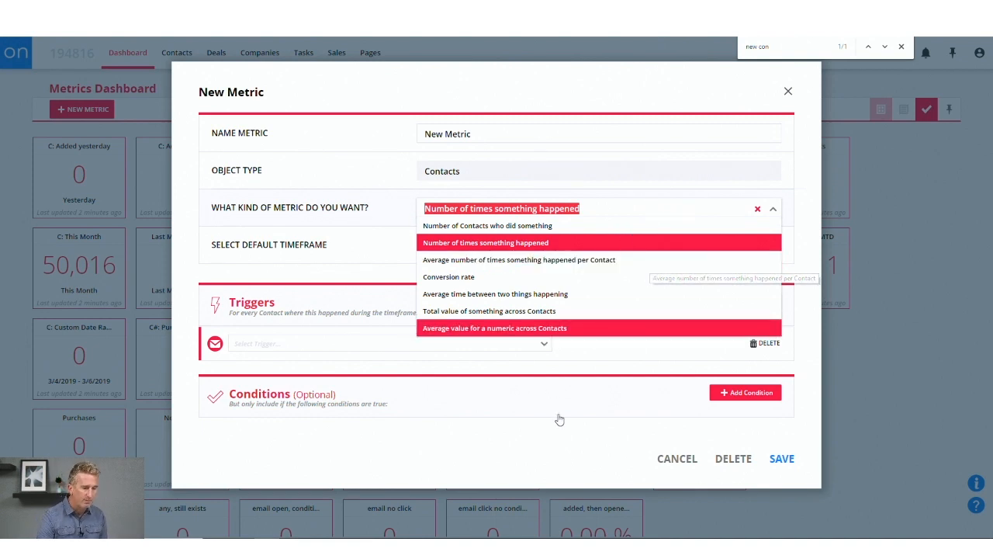
Try a Has ever clicked tracked link condition, view its Has ever and Has never choices, and delete it.
{"action": "left_click", "coordinate": [749, 392]}
{"action": "left_click", "coordinate": [751, 394]}
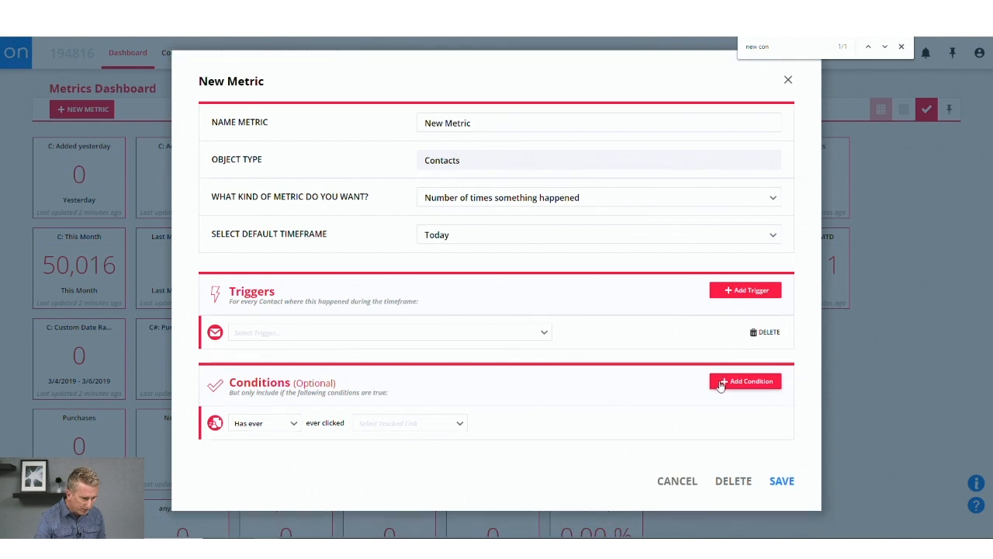
{"action": "left_click", "coordinate": [370, 424]}
{"action": "left_click", "coordinate": [275, 427]}
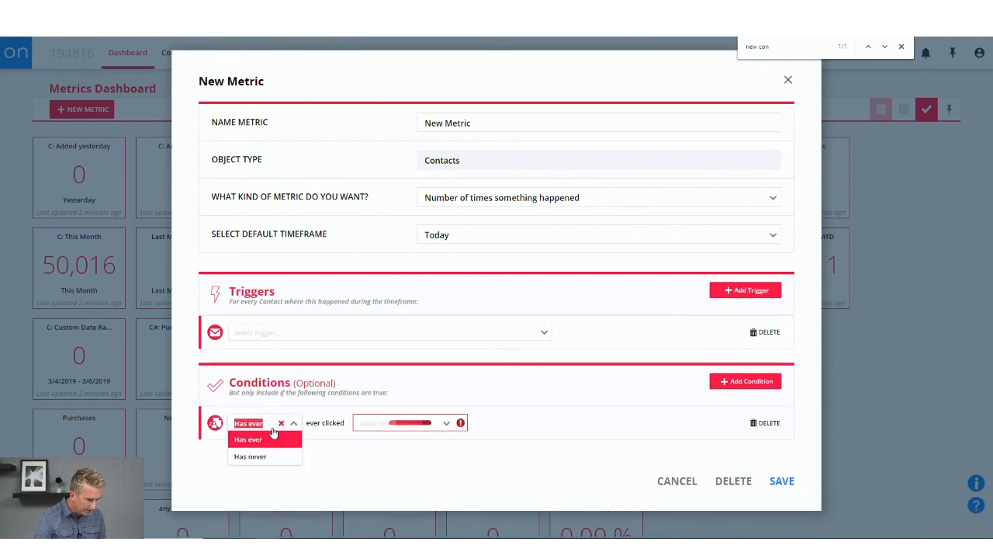
{"action": "left_click", "coordinate": [769, 429]}
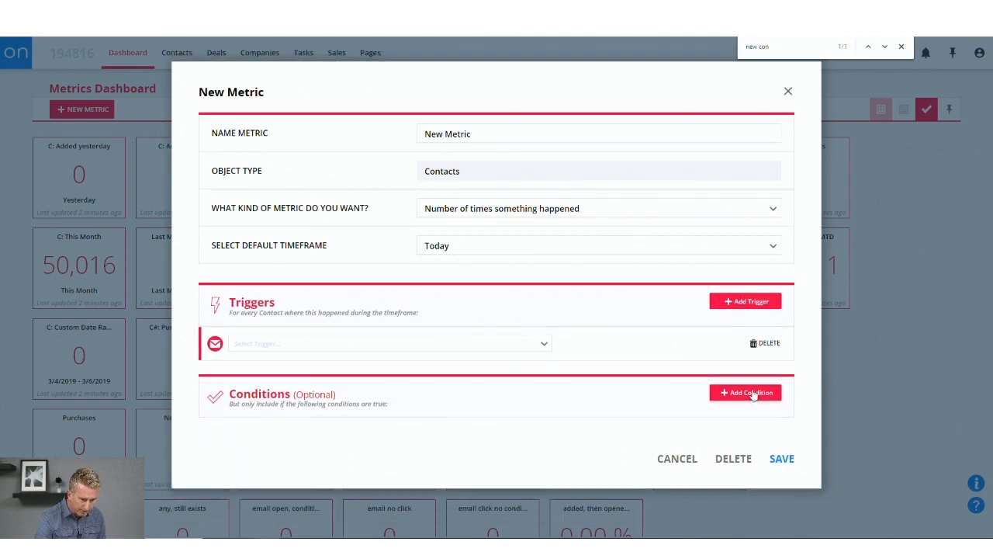
Try a Had message sent to them condition, view its message choices, and close the new metric without saving.
{"action": "left_click", "coordinate": [745, 392]}
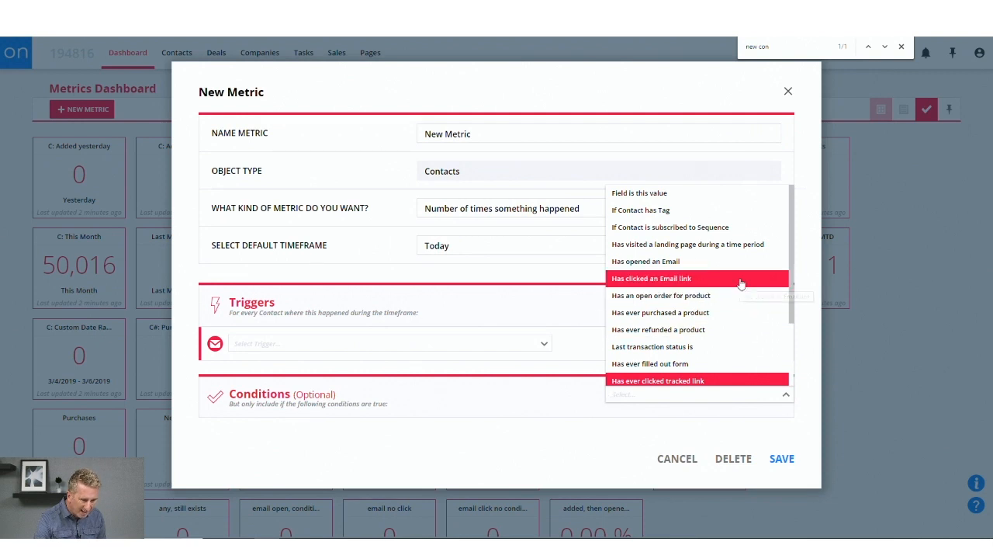
{"action": "type", "text": "email"}
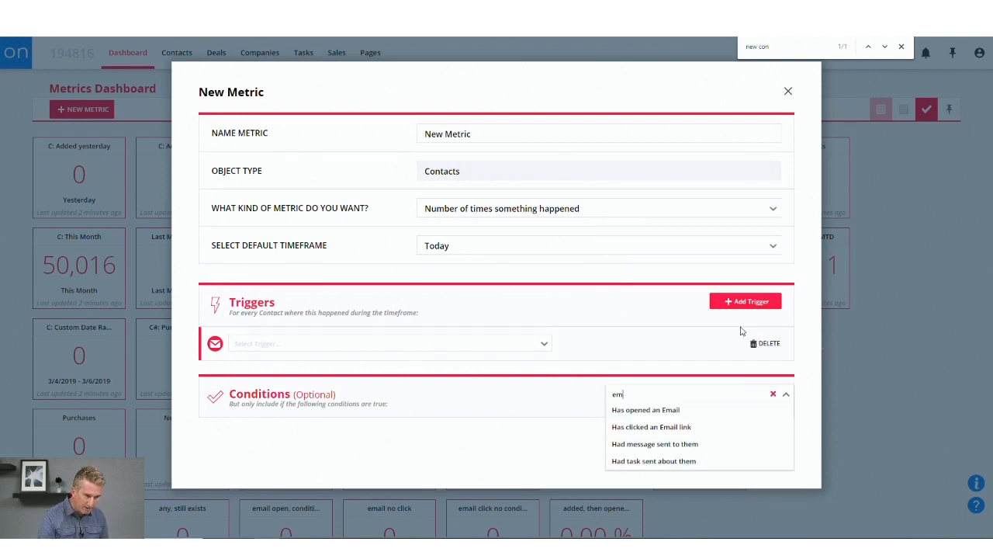
{"action": "key", "text": "BackSpace"}
{"action": "key", "text": "BackSpace"}
{"action": "key", "text": "BackSpace"}
{"action": "key", "text": "BackSpace"}
{"action": "key", "text": "BackSpace"}
{"action": "type", "text": "mess"}
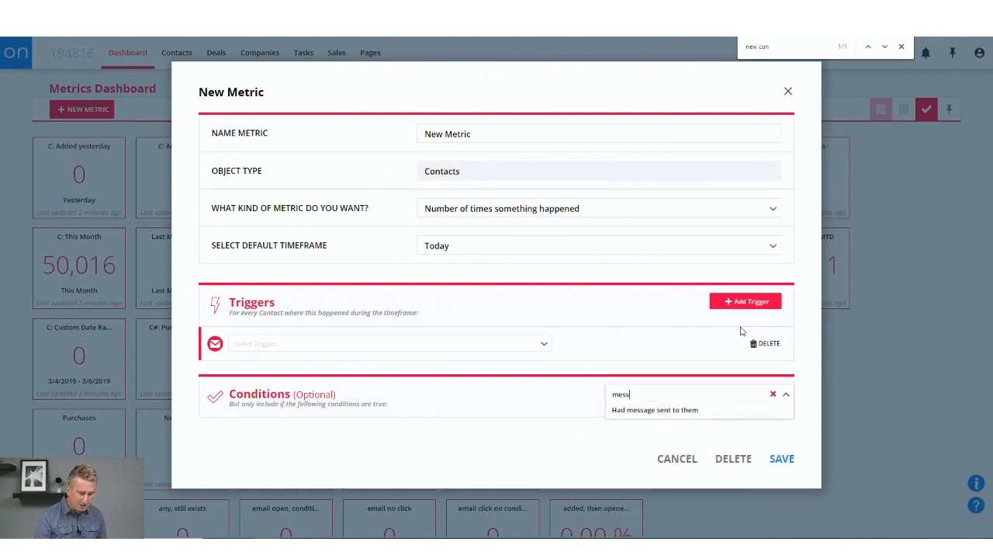
{"action": "key", "text": "Return"}
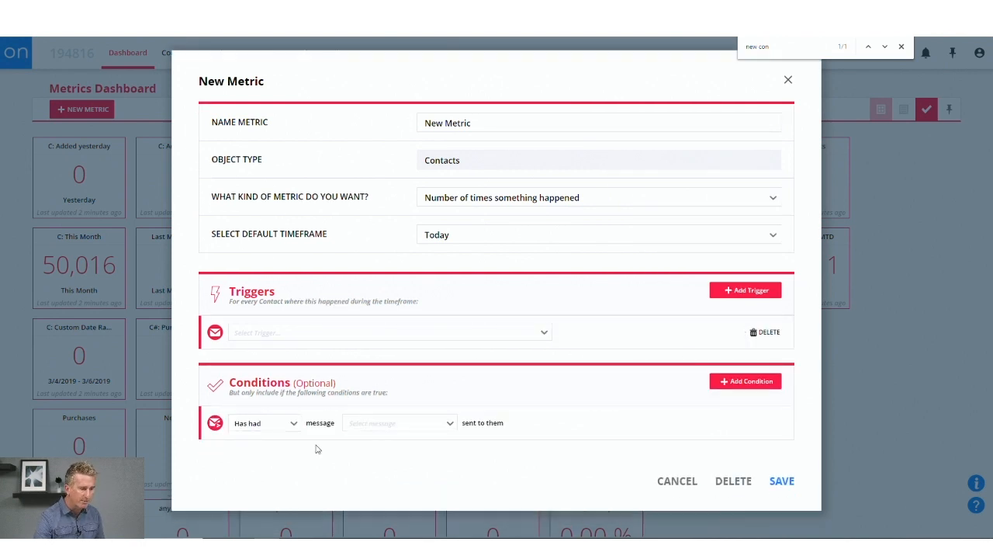
{"action": "left_click", "coordinate": [408, 423]}
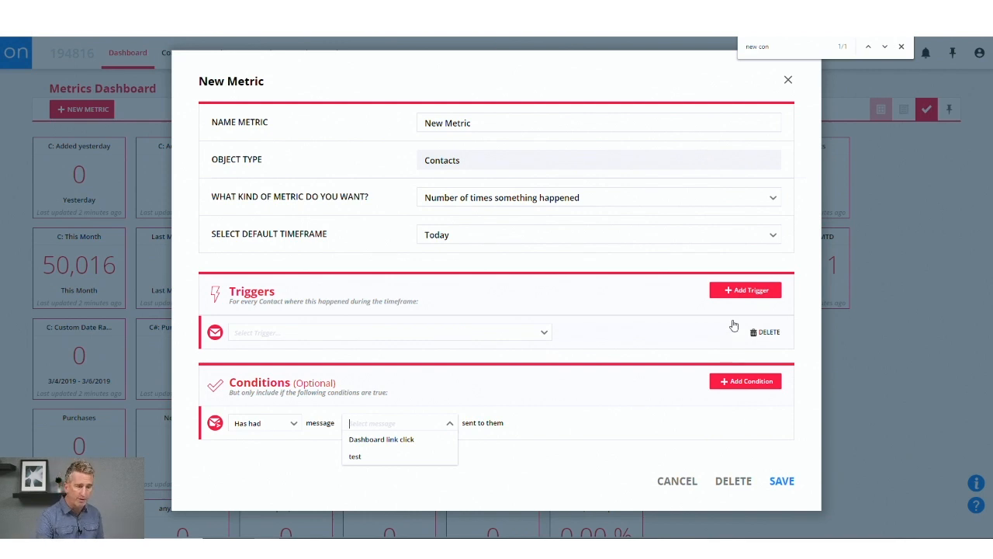
{"action": "left_click", "coordinate": [788, 82]}
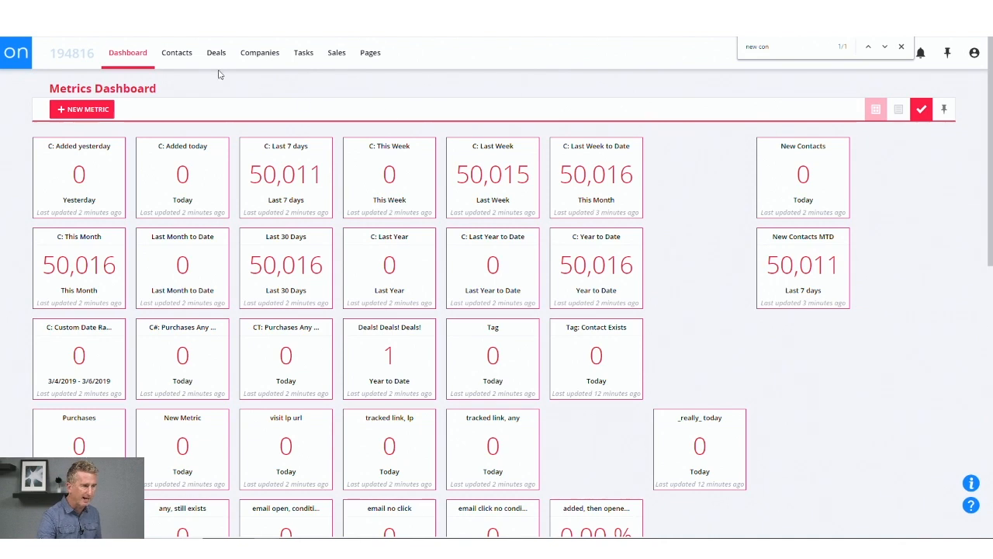
Start another new metric and set its kind to Conversion rate.
{"action": "left_click", "coordinate": [81, 109]}
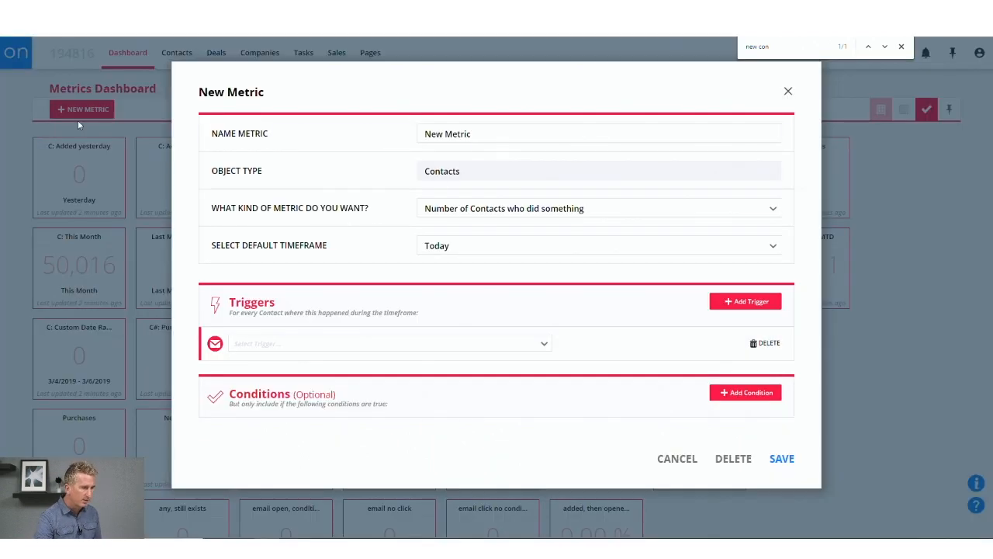
{"action": "left_click", "coordinate": [543, 216]}
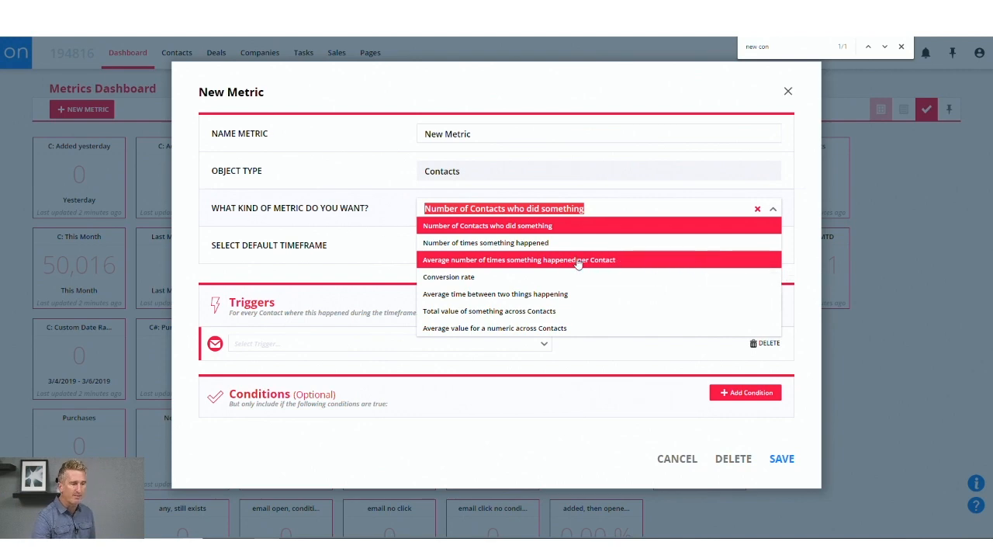
{"action": "left_click", "coordinate": [538, 278]}
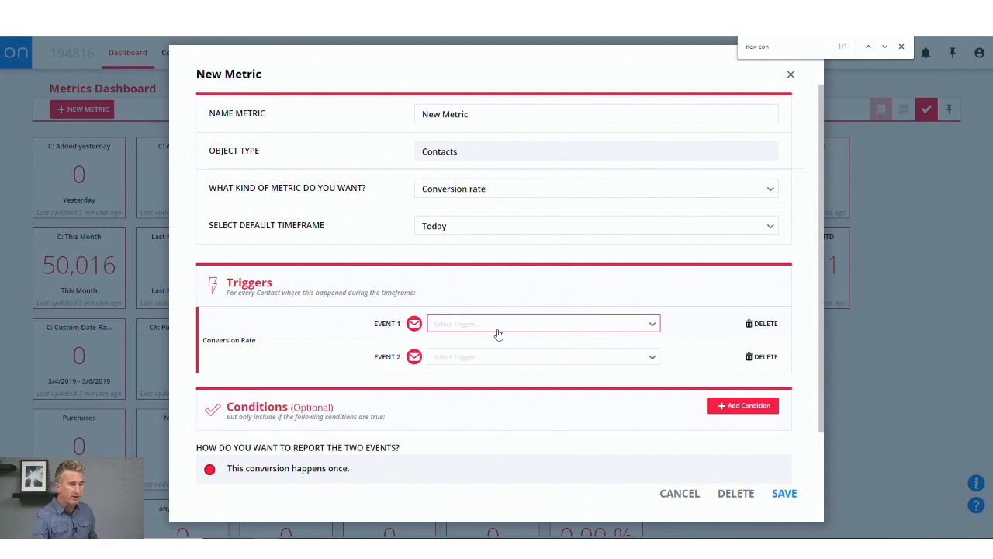
Set the conversion's Event 1 to Added to database and Event 2 to Purchases Any Product.
{"action": "left_click", "coordinate": [498, 326]}
{"action": "left_click", "coordinate": [499, 338]}
{"action": "left_click", "coordinate": [505, 360]}
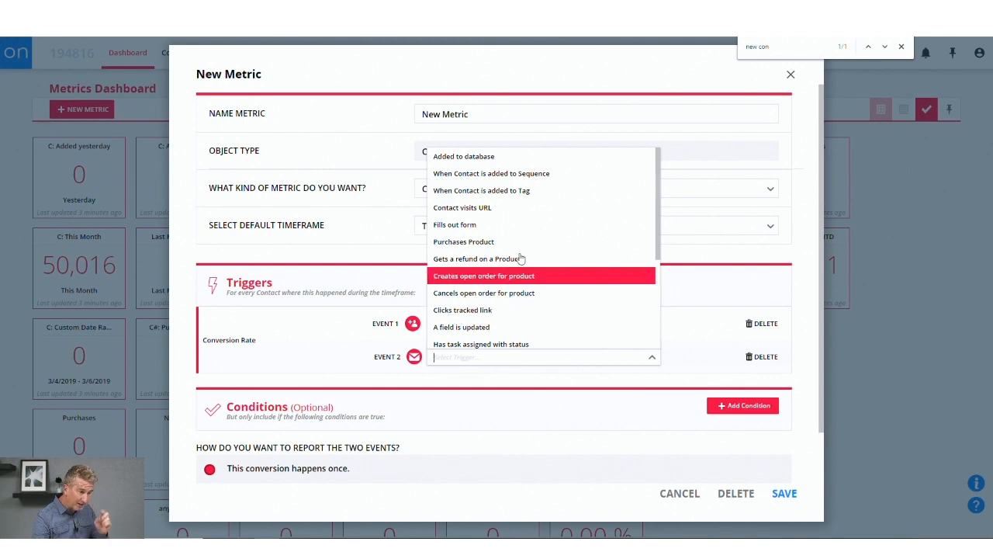
{"action": "left_click", "coordinate": [523, 242]}
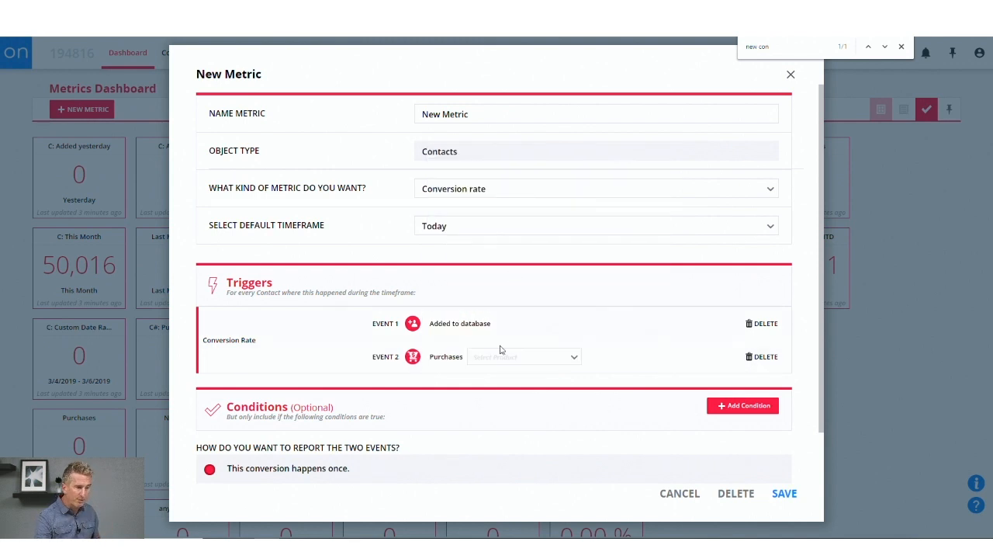
{"action": "left_click", "coordinate": [538, 374]}
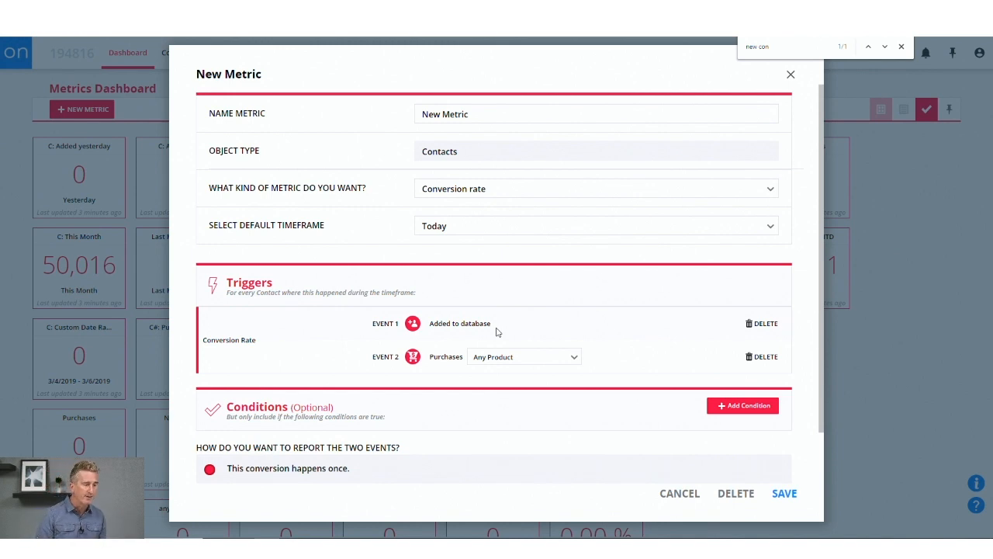
Review how the two conversion events can be reported, and delete both event triggers.
{"action": "scroll", "coordinate": [547, 439], "scroll_direction": "down", "scroll_amount": 1}
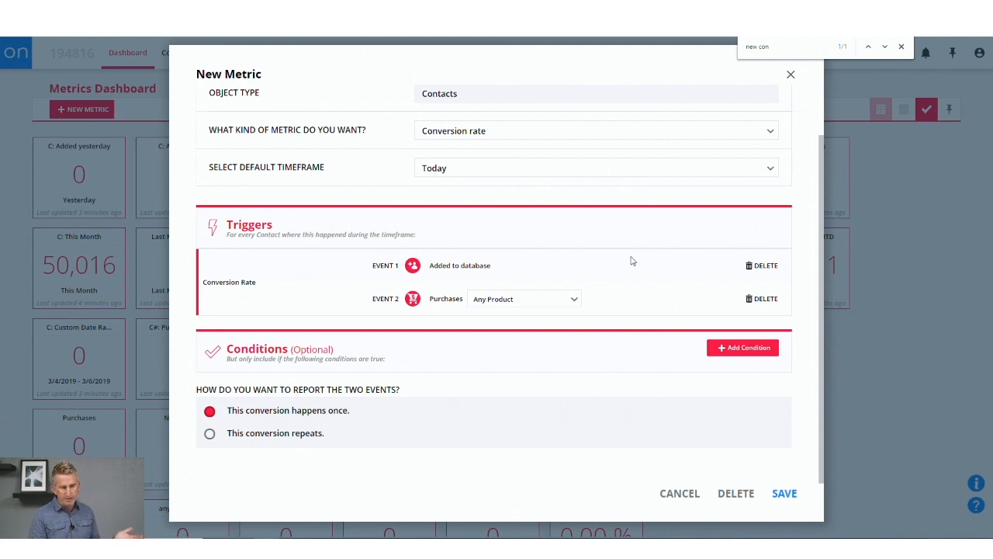
{"action": "left_click", "coordinate": [764, 265]}
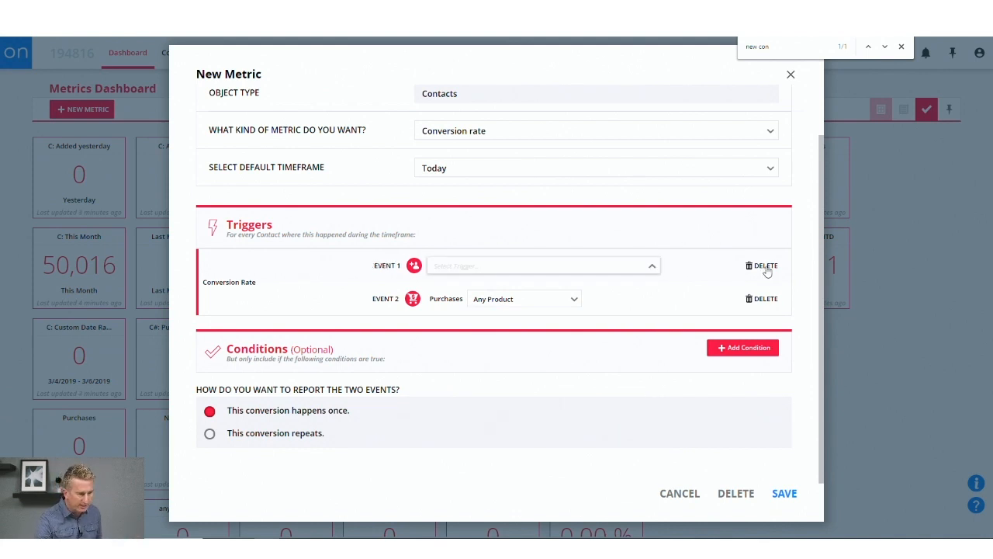
{"action": "left_click", "coordinate": [763, 299]}
Search the Event 1 triggers for "url" and choose Contact visits URL.
{"action": "left_click", "coordinate": [519, 268]}
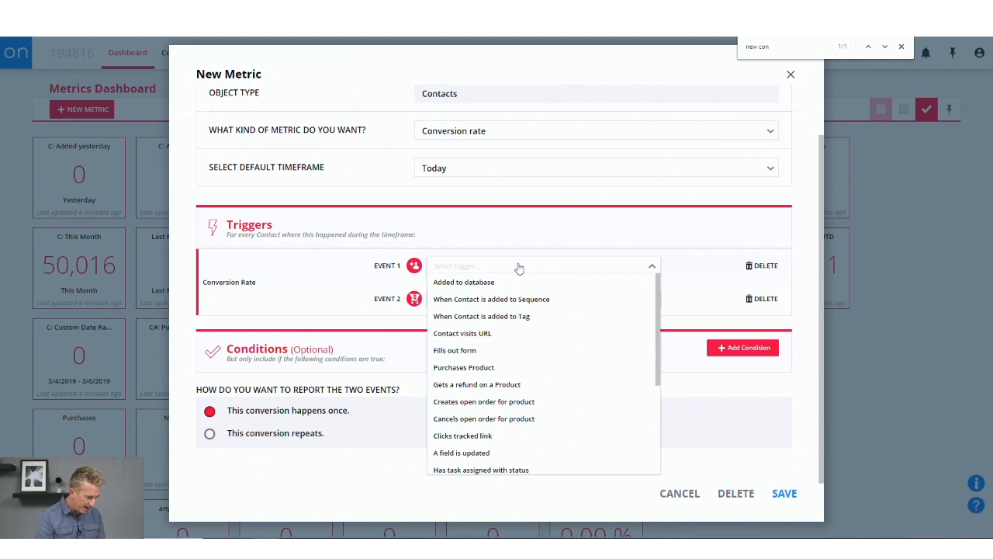
{"action": "type", "text": "web"}
{"action": "key", "text": "BackSpace"}
{"action": "key", "text": "BackSpace"}
{"action": "key", "text": "BackSpace"}
{"action": "type", "text": "url"}
{"action": "left_click", "coordinate": [510, 282]}
{"action": "left_click", "coordinate": [497, 270]}
{"action": "type", "text": "http"}
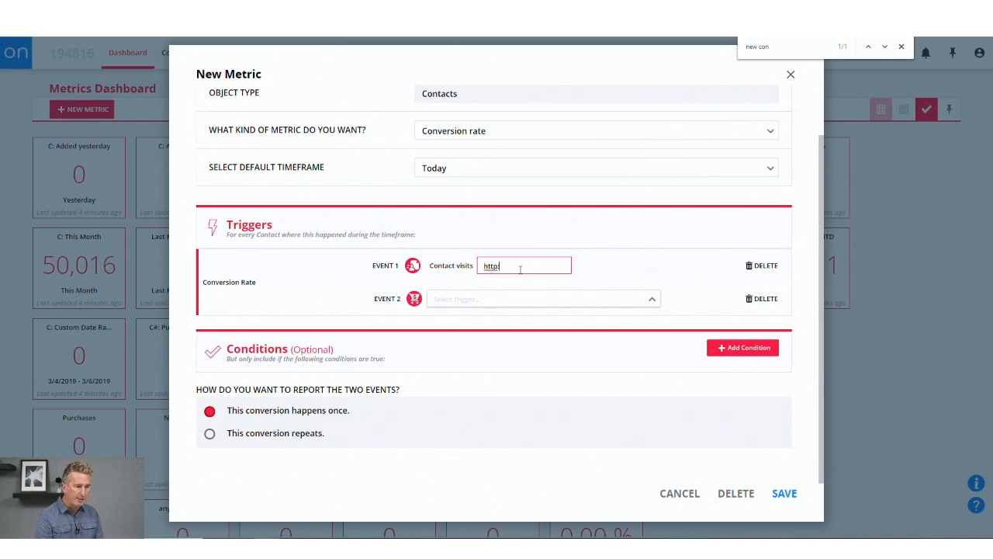
{"action": "type", "text": "://ww"}
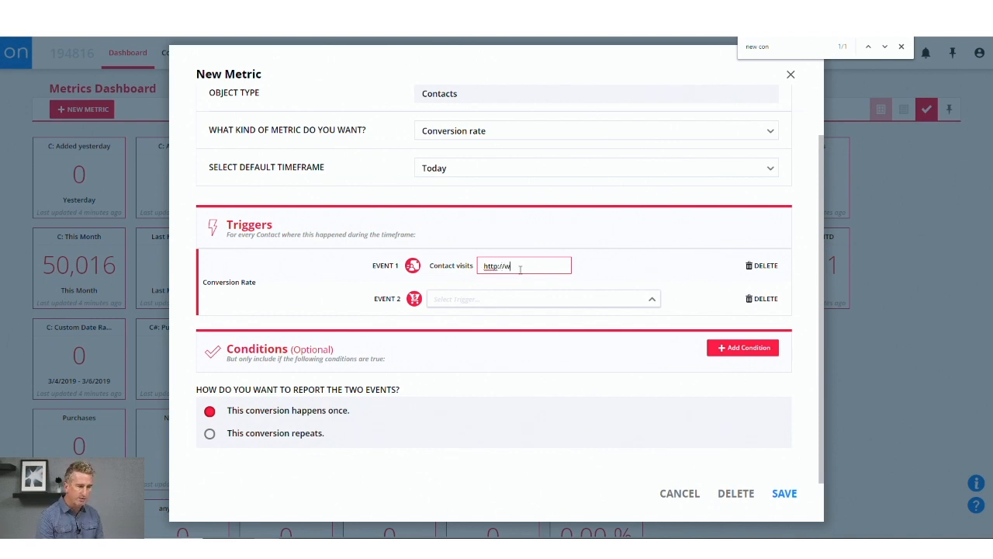
{"action": "key", "text": "BackSpace"}
{"action": "key", "text": "BackSpace"}
{"action": "type", "text": "w"}
{"action": "key", "text": "BackSpace"}
{"action": "type", "text": "www."}
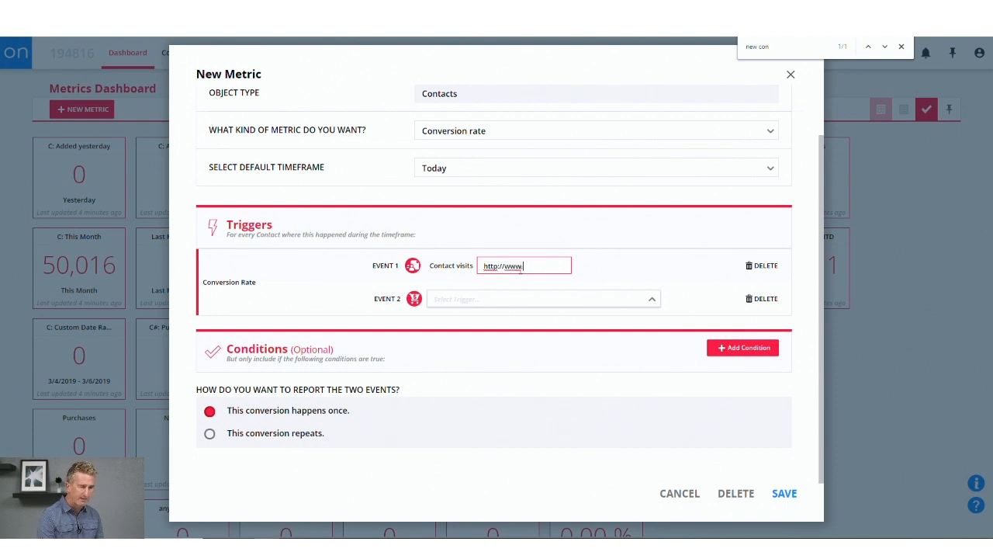
{"action": "type", "text": "ontraport.co"}
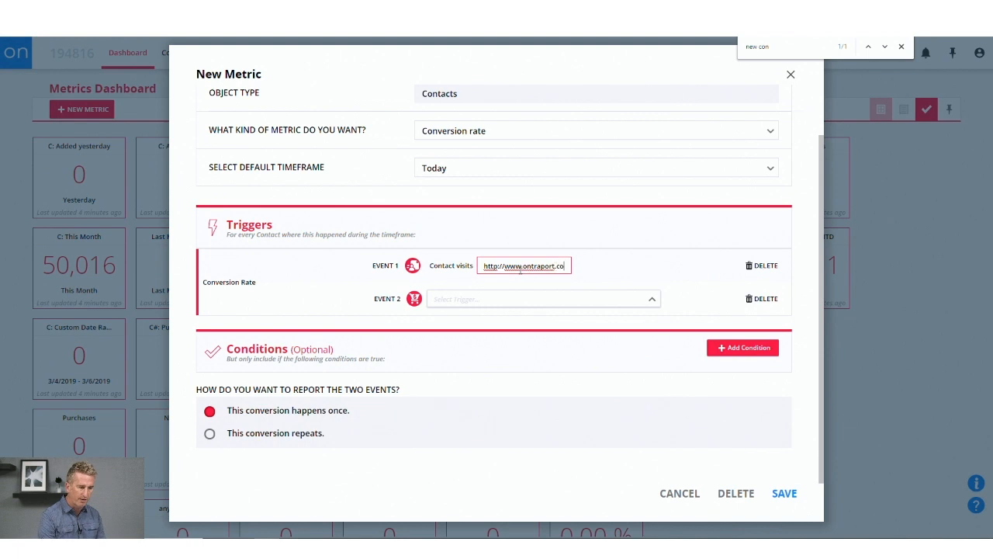
{"action": "type", "text": "m/too"}
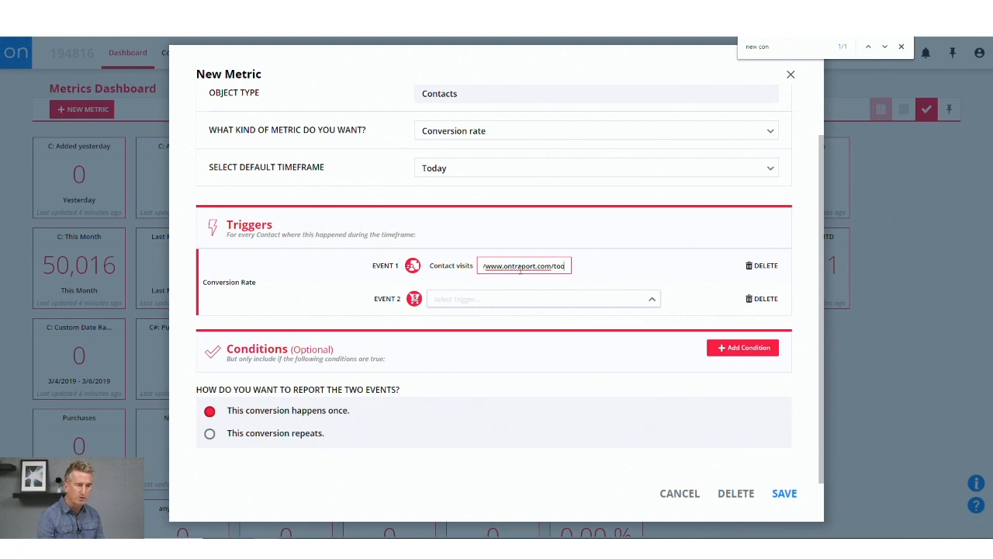
{"action": "type", "text": "ls/*"}
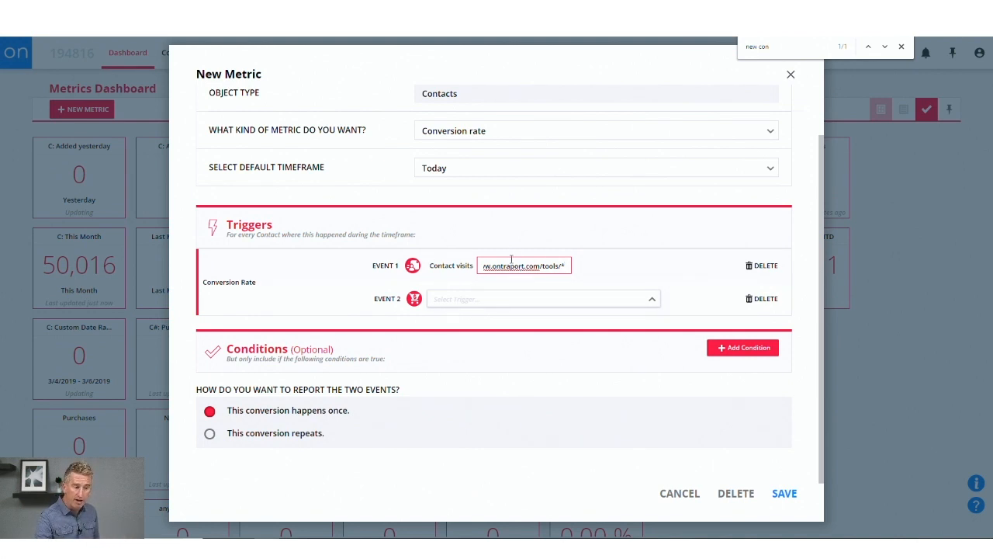
Set Event 2 to Fills out form with Dashboard >> 1, and change Event 1's URL prefix to https.
{"action": "left_click", "coordinate": [482, 302]}
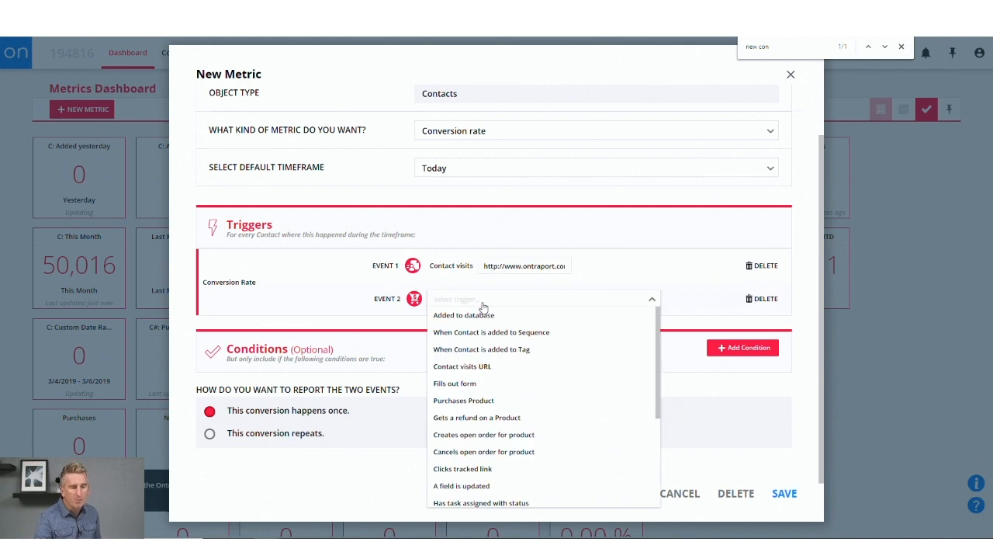
{"action": "left_click", "coordinate": [465, 388]}
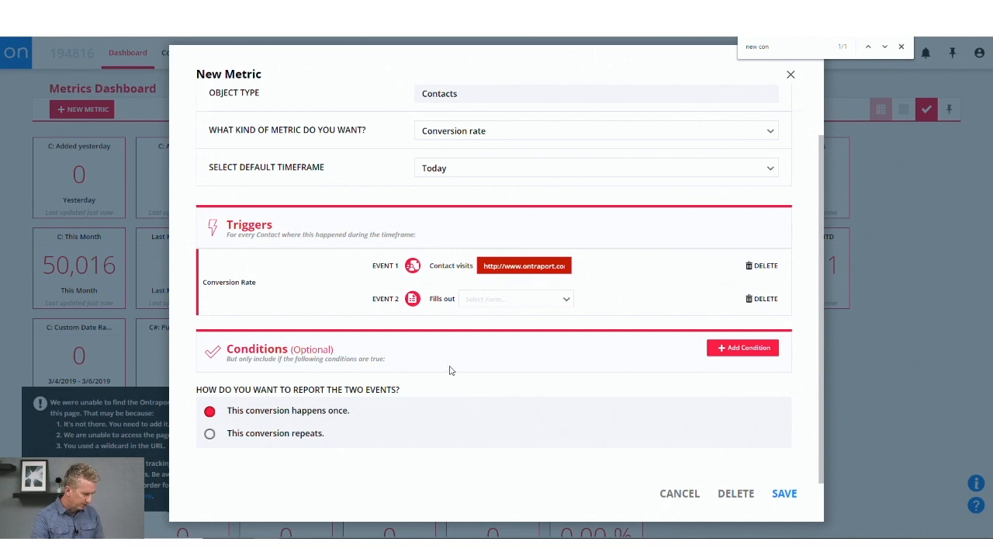
{"action": "type", "text": "s"}
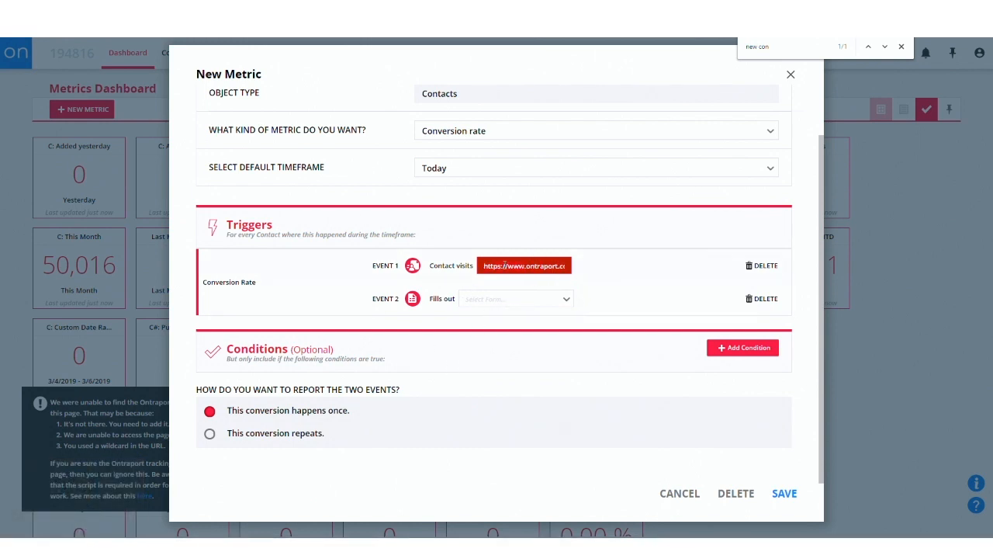
{"action": "key", "text": "End"}
{"action": "left_click", "coordinate": [487, 308]}
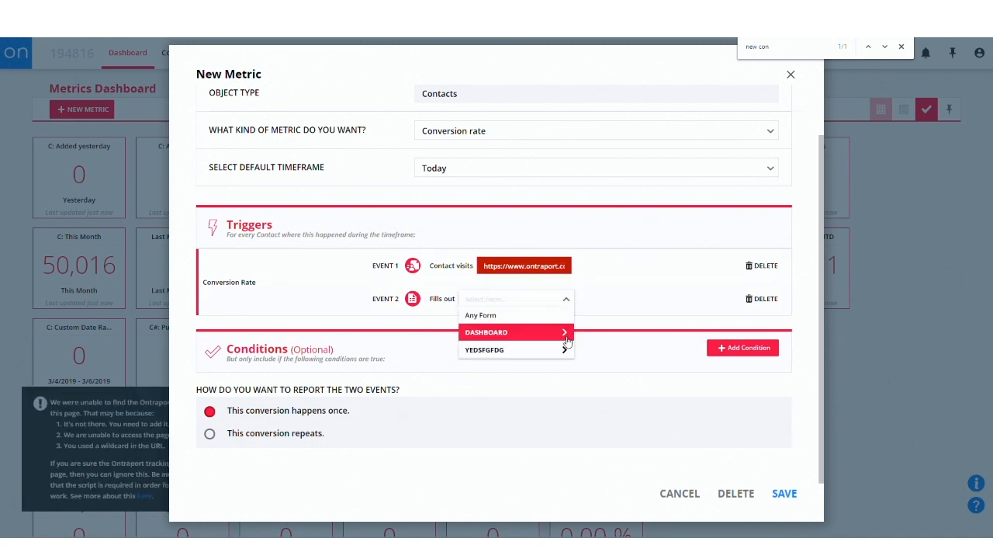
{"action": "left_click", "coordinate": [566, 333]}
{"action": "left_click", "coordinate": [513, 333]}
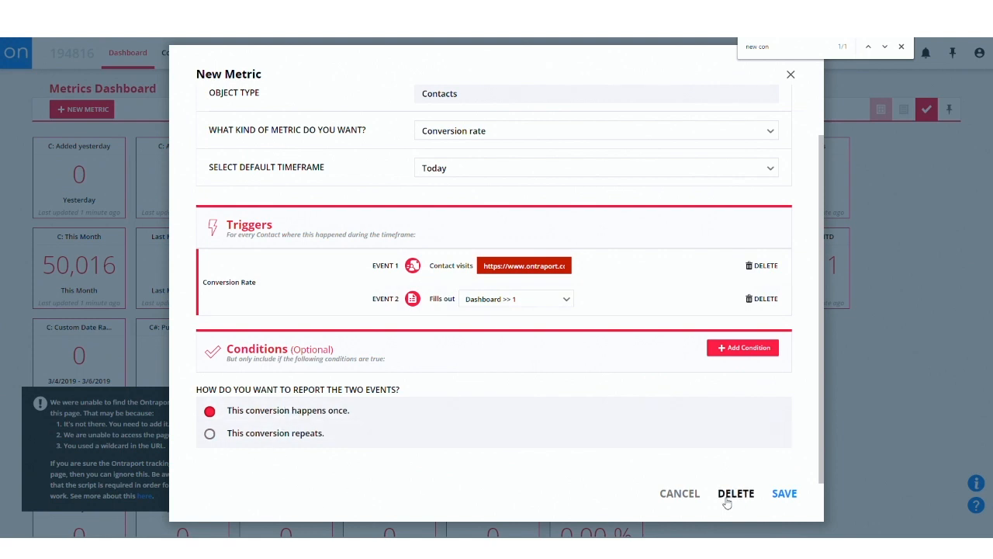
Set the kind of metric to Average time between two things happening, and view its event reporting options and default timeframes.
{"action": "scroll", "coordinate": [435, 348], "scroll_direction": "up", "scroll_amount": 2}
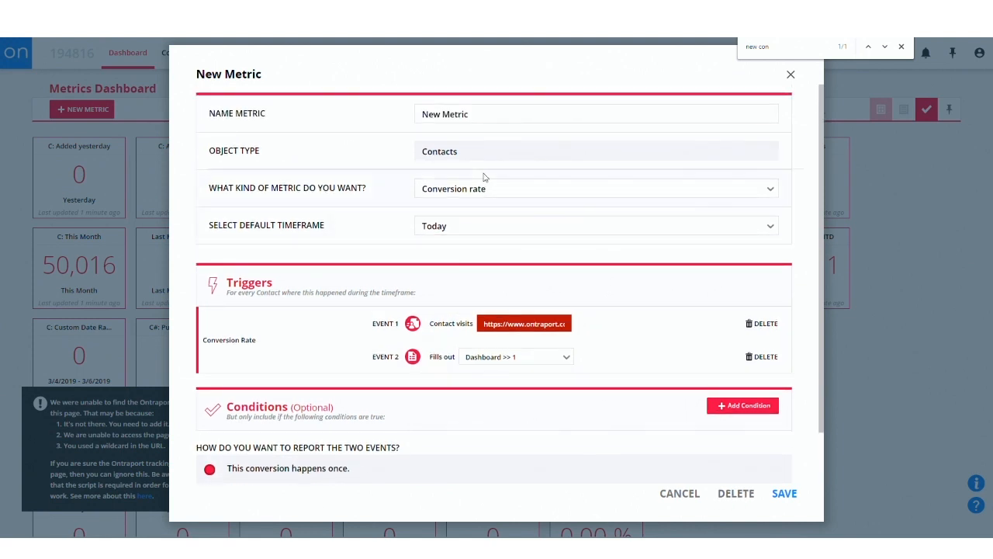
{"action": "left_click", "coordinate": [531, 193]}
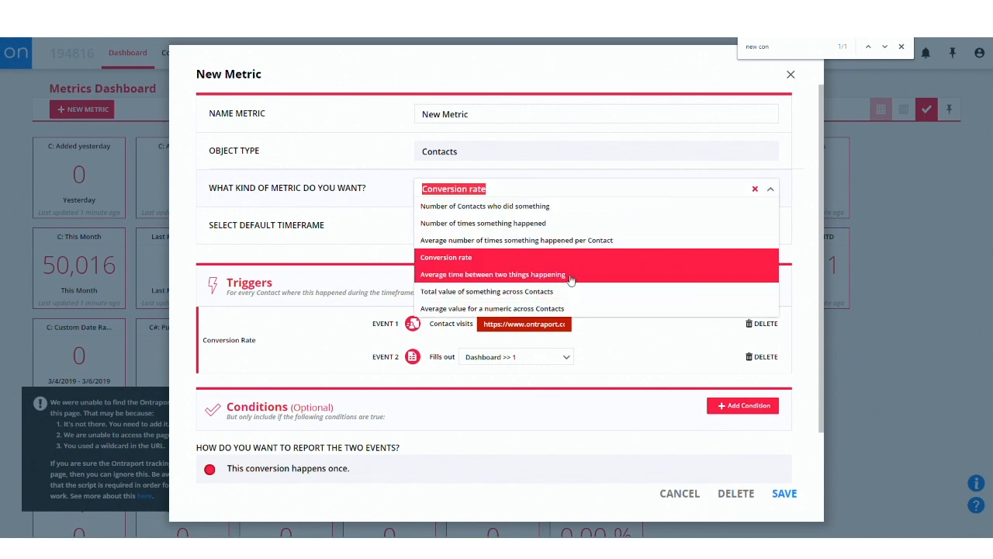
{"action": "left_click", "coordinate": [569, 277]}
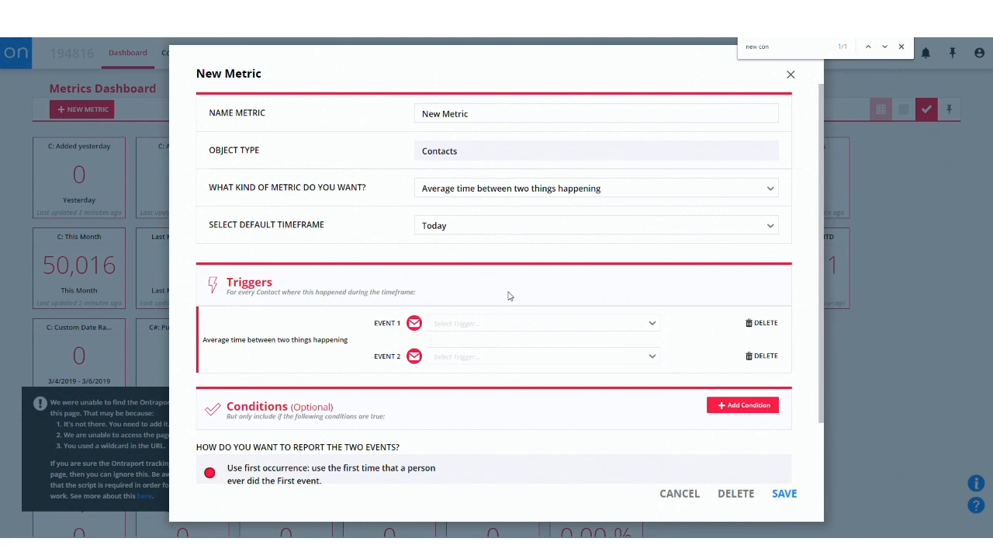
{"action": "scroll", "coordinate": [559, 305], "scroll_direction": "down", "scroll_amount": 2}
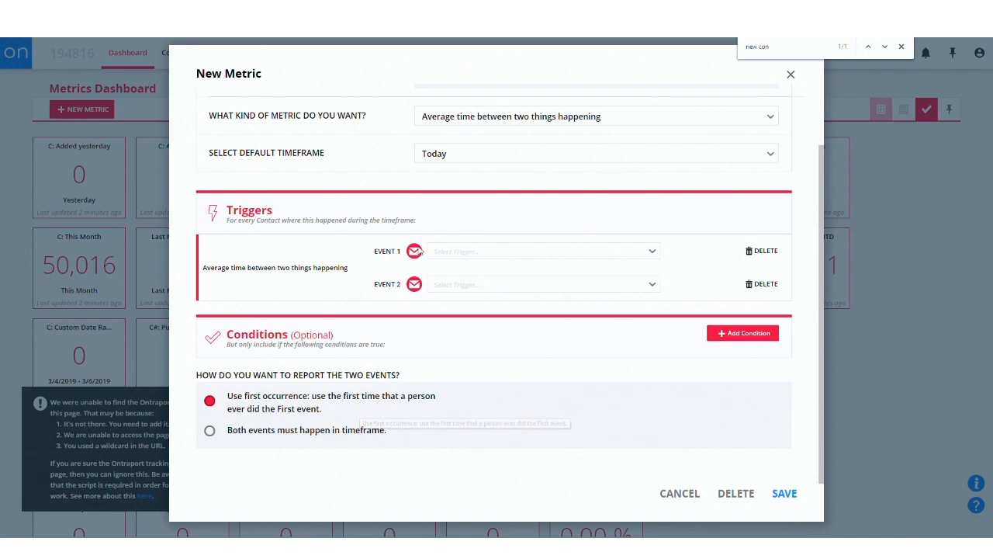
{"action": "left_click", "coordinate": [468, 154]}
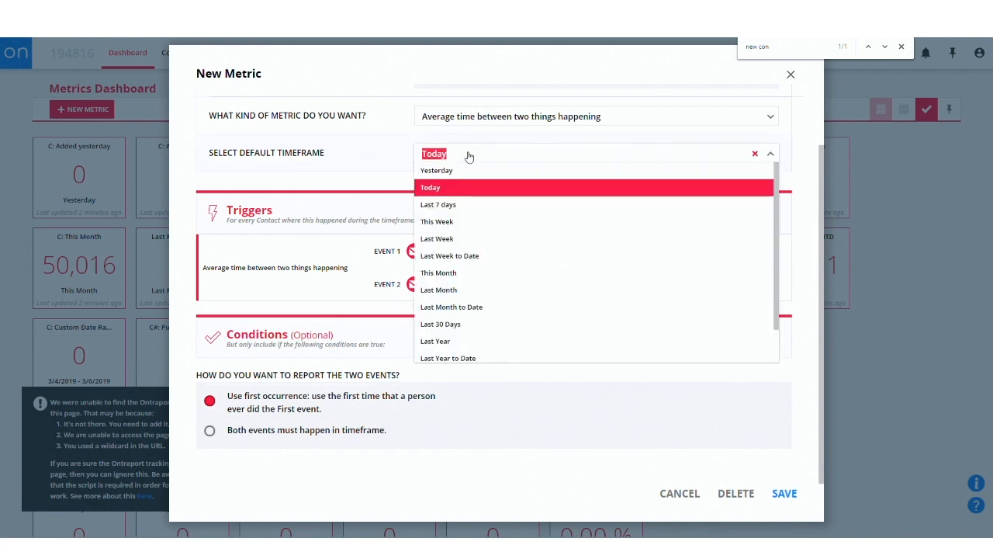
{"action": "left_click", "coordinate": [371, 188]}
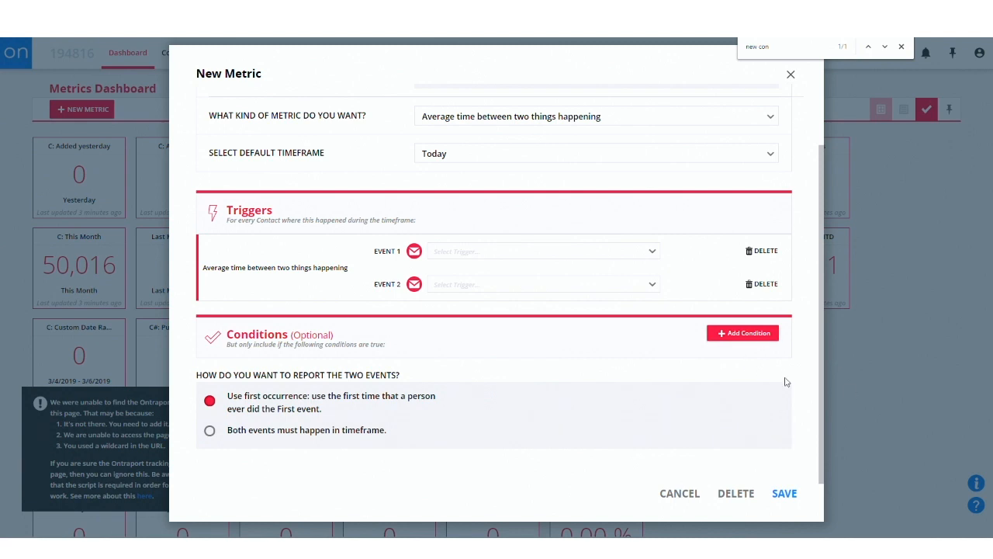
Set the kind of metric to Total value of something across Contacts.
{"action": "scroll", "coordinate": [530, 253], "scroll_direction": "up", "scroll_amount": 2}
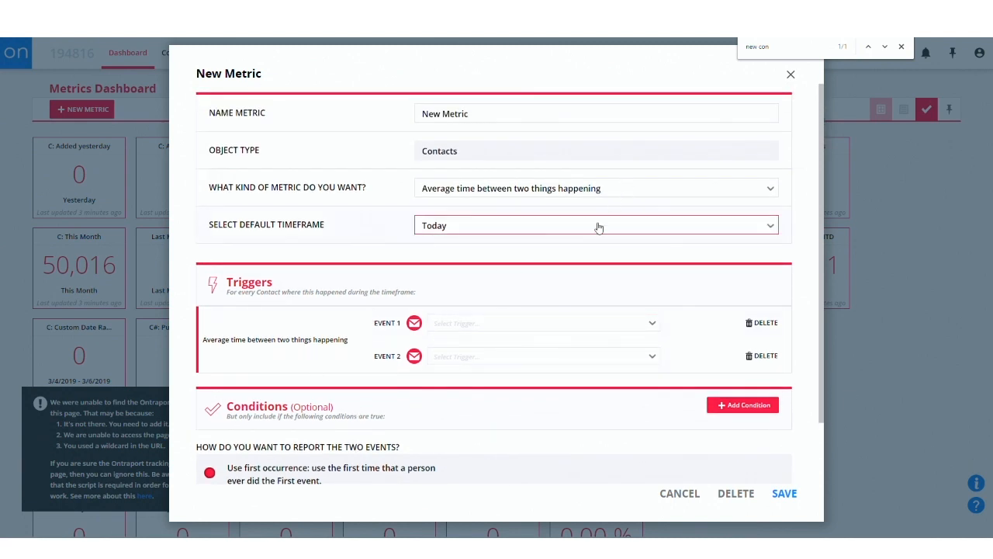
{"action": "left_click", "coordinate": [558, 195]}
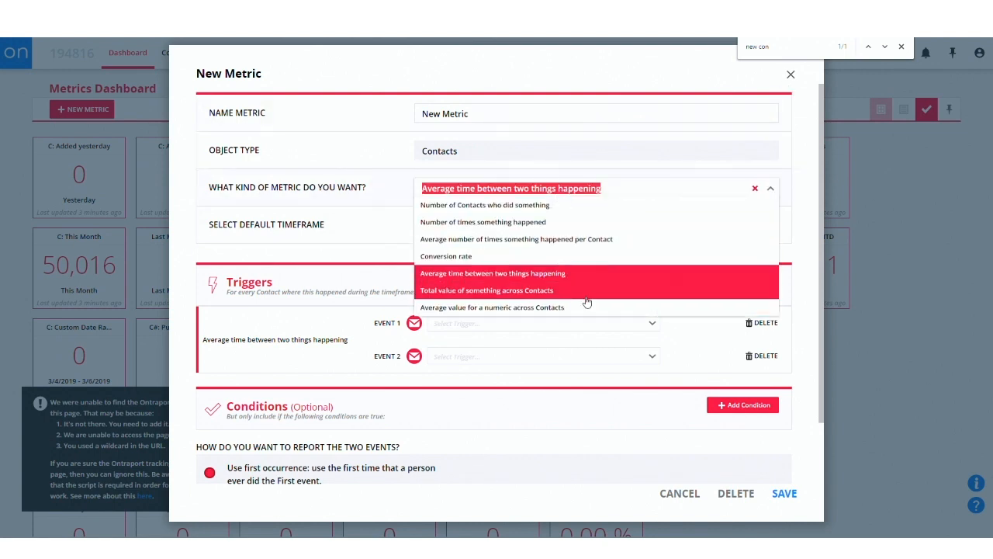
{"action": "left_click", "coordinate": [520, 298]}
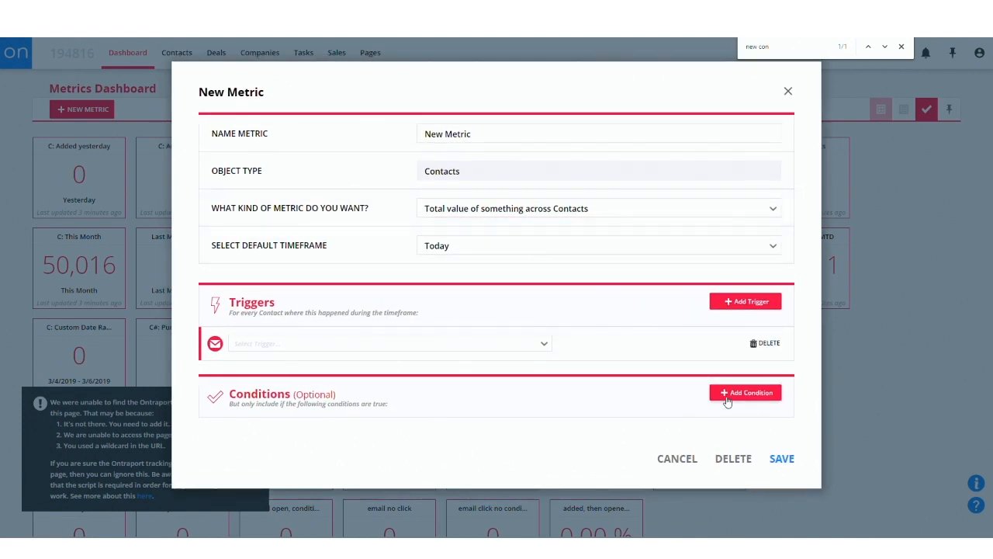
Set the metric's trigger to Total $ sales of Product with Product1 as the purchased product.
{"action": "left_click", "coordinate": [370, 344]}
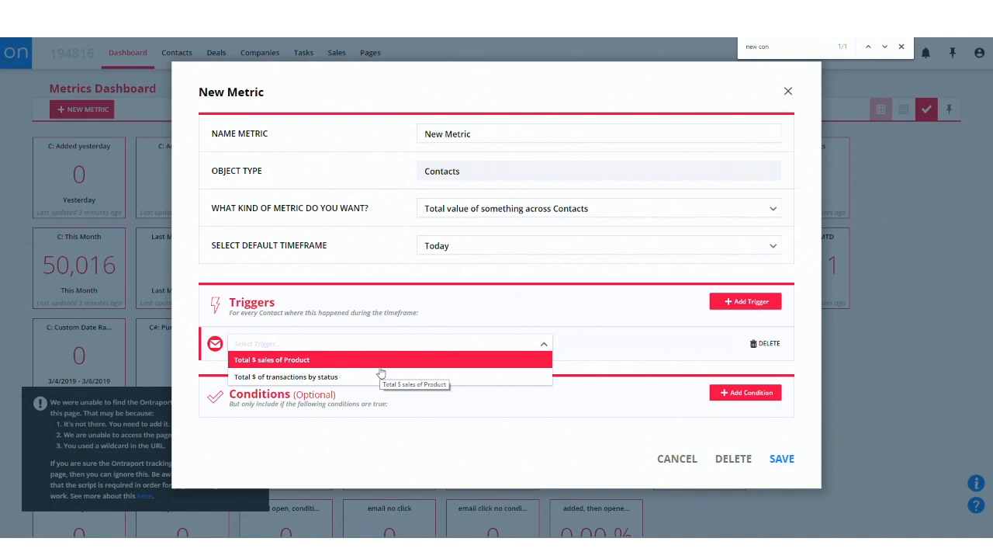
{"action": "left_click", "coordinate": [376, 361]}
{"action": "left_click", "coordinate": [346, 350]}
{"action": "left_click", "coordinate": [340, 377]}
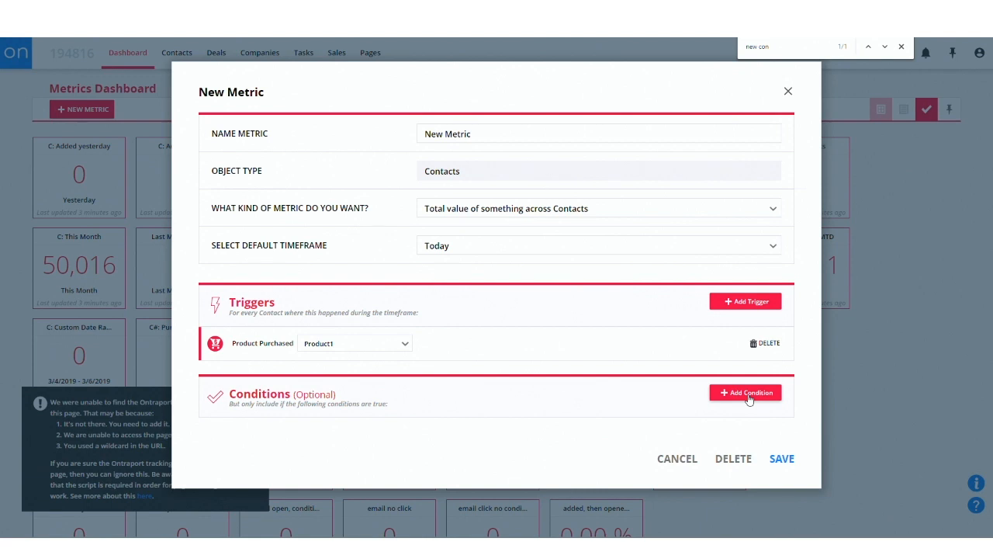
Set the kind of metric to Average value for a numeric across Contacts, and view its available triggers.
{"action": "left_click", "coordinate": [467, 211]}
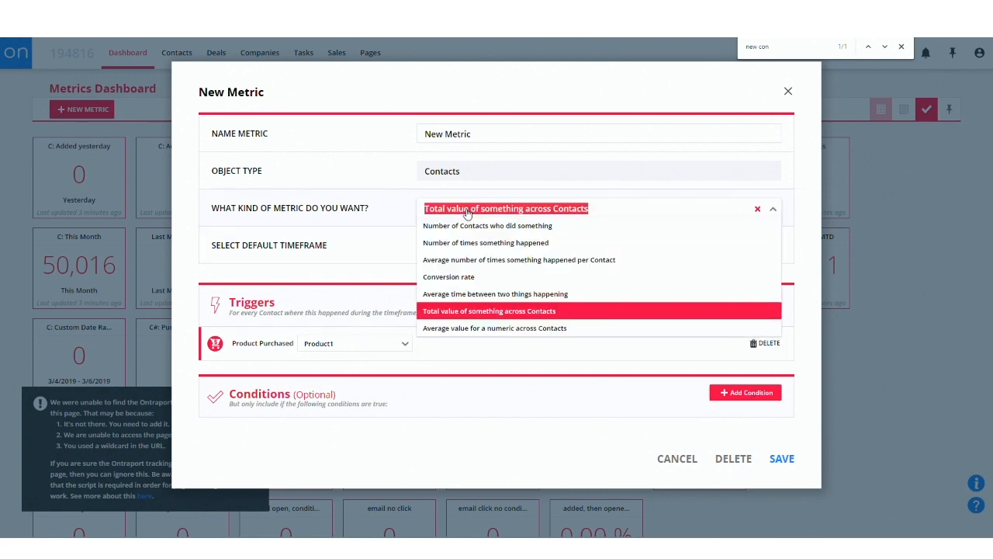
{"action": "left_click", "coordinate": [472, 329]}
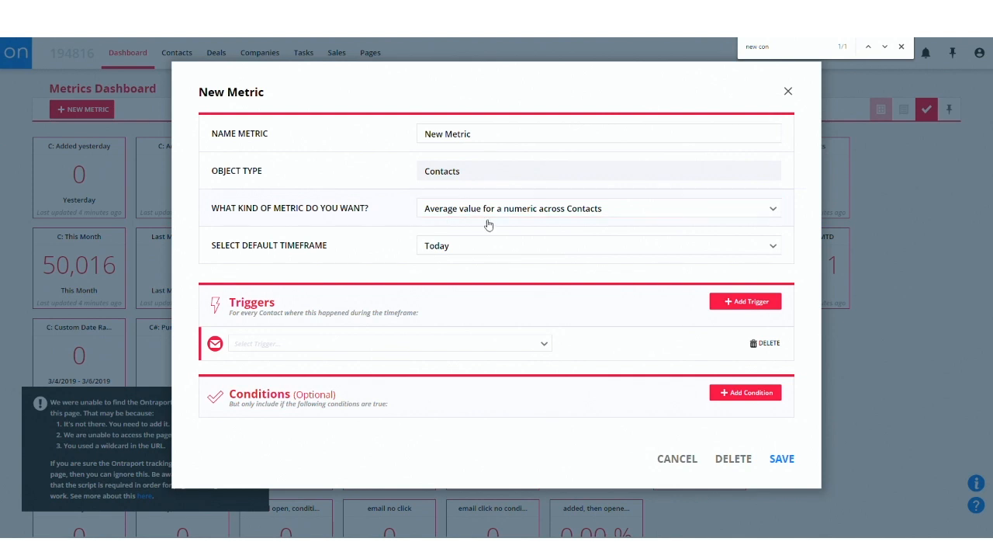
{"action": "left_click", "coordinate": [312, 350]}
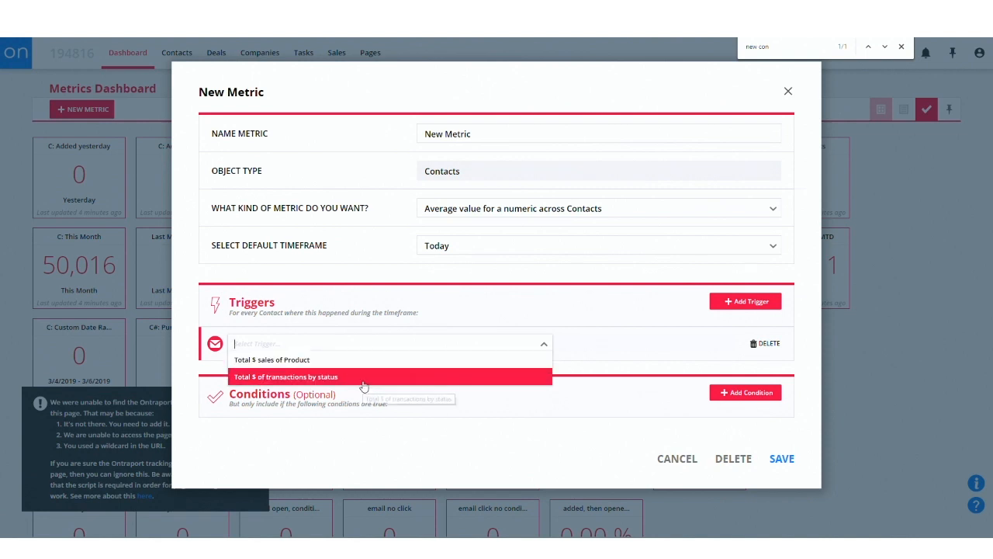
{"action": "left_click", "coordinate": [738, 302]}
Set the trigger to Total $ sales of Product for Product1, and change the product to Any Product.
{"action": "left_click", "coordinate": [323, 346]}
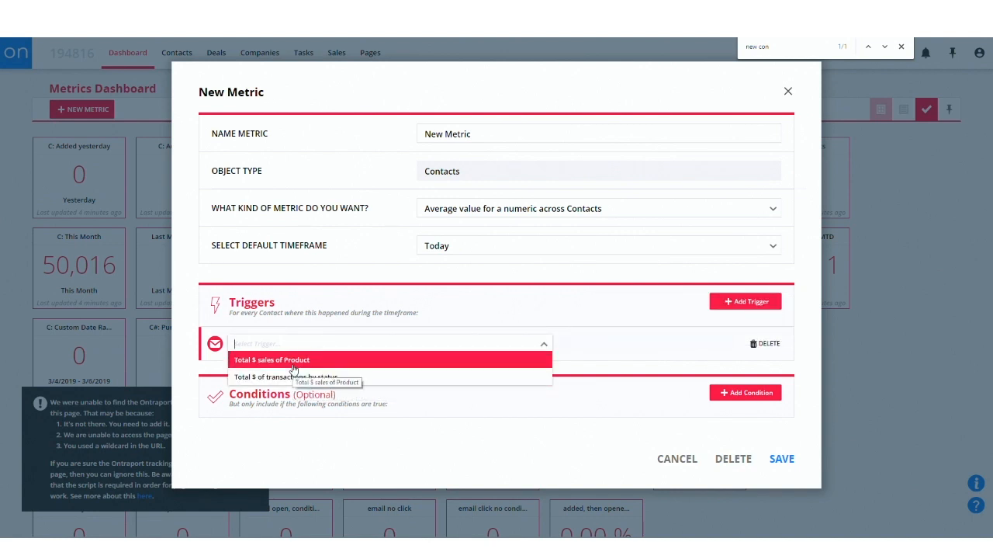
{"action": "left_click", "coordinate": [294, 361]}
{"action": "left_click", "coordinate": [329, 348]}
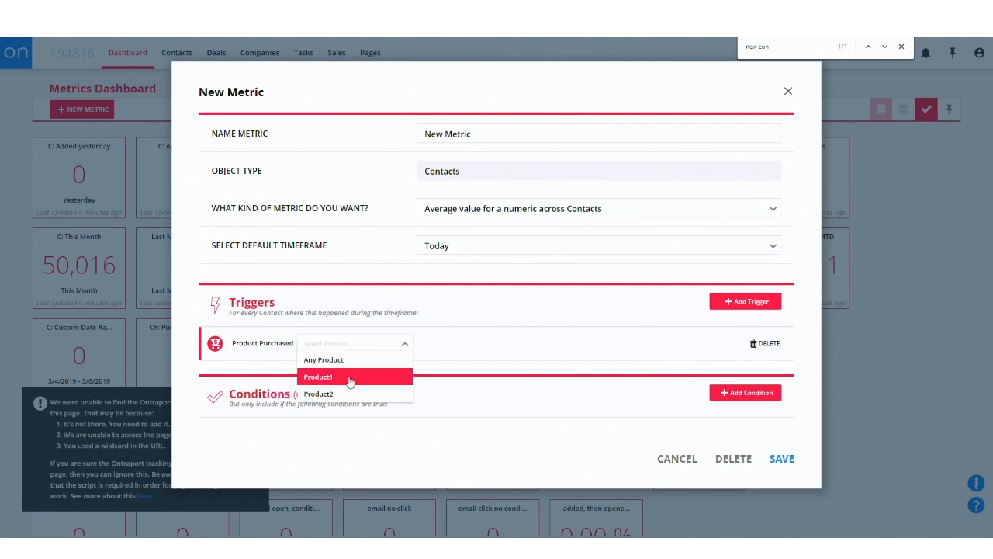
{"action": "left_click", "coordinate": [348, 376]}
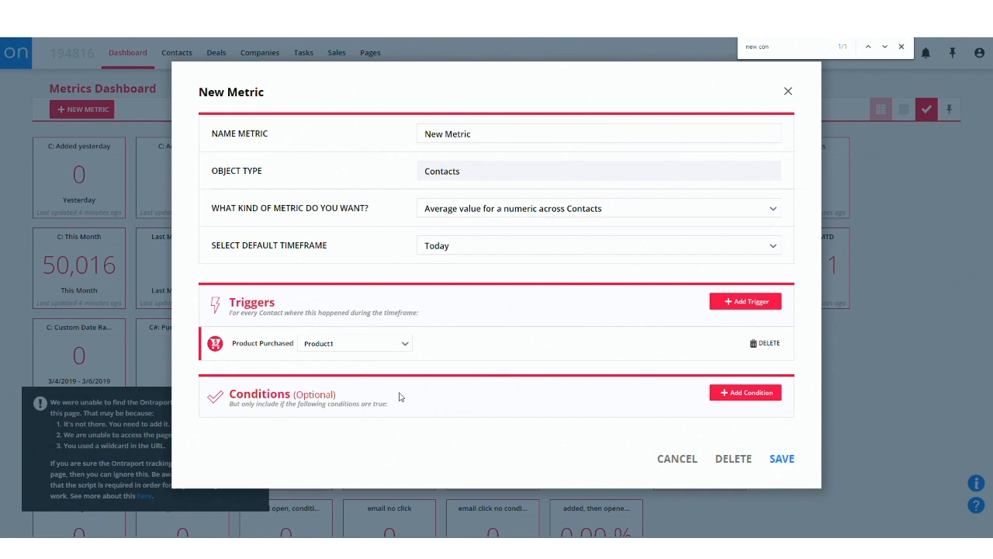
{"action": "left_click", "coordinate": [351, 345]}
{"action": "left_click", "coordinate": [354, 359]}
Add the condition Has ever purchased a product, with Any Product as the product.
{"action": "left_click", "coordinate": [743, 393]}
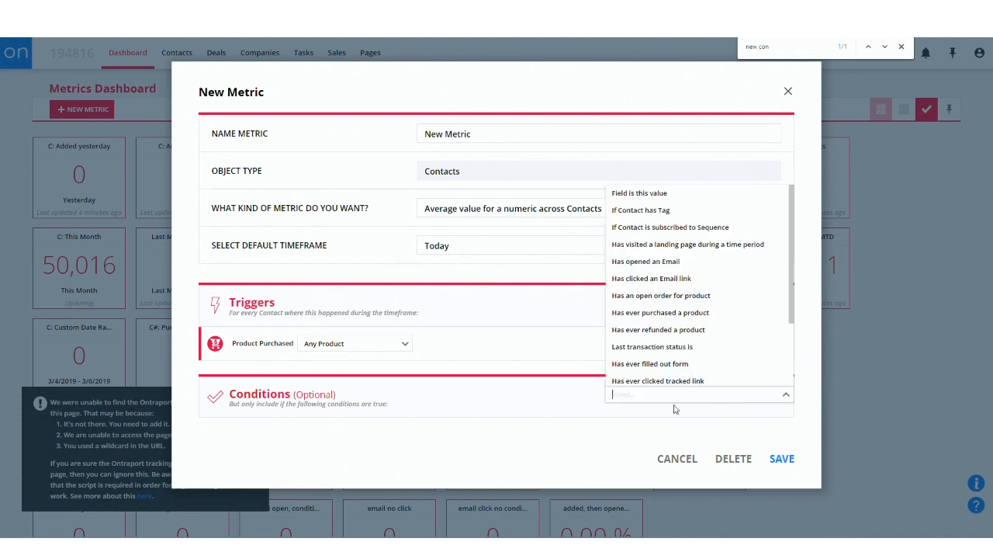
{"action": "left_click", "coordinate": [657, 315]}
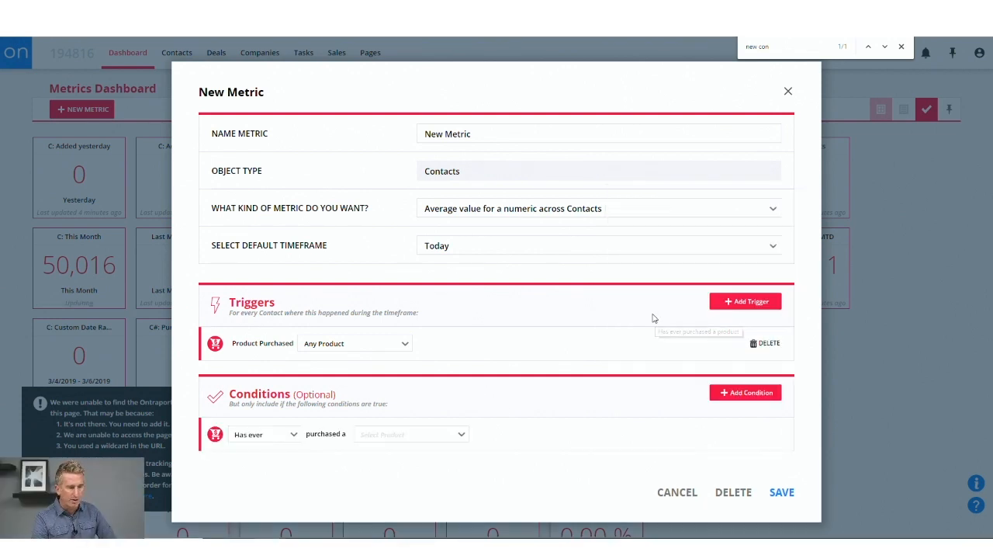
{"action": "left_click", "coordinate": [410, 425]}
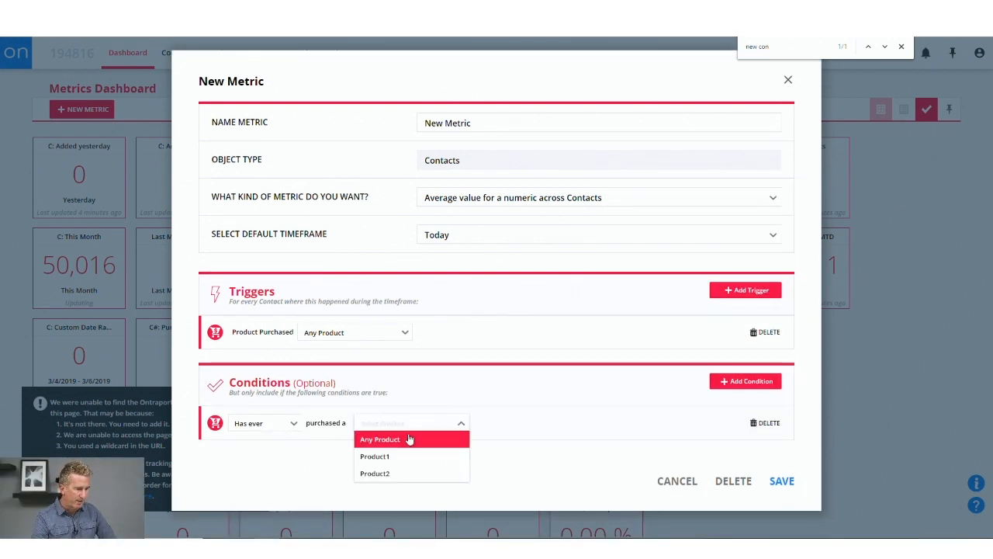
{"action": "left_click", "coordinate": [407, 440]}
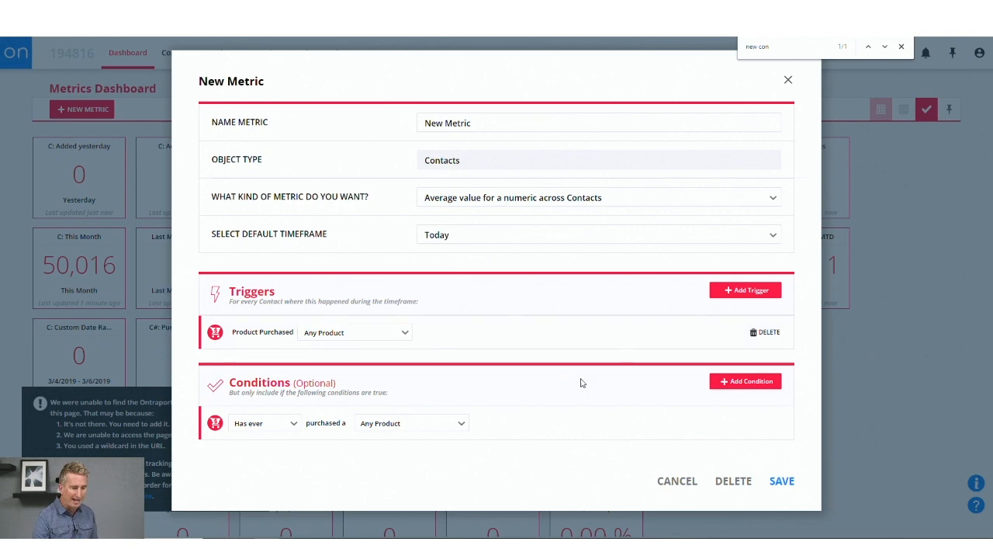
Discard the new metric without saving and dismiss the tracking script notice on the dashboard.
{"action": "left_click", "coordinate": [677, 481]}
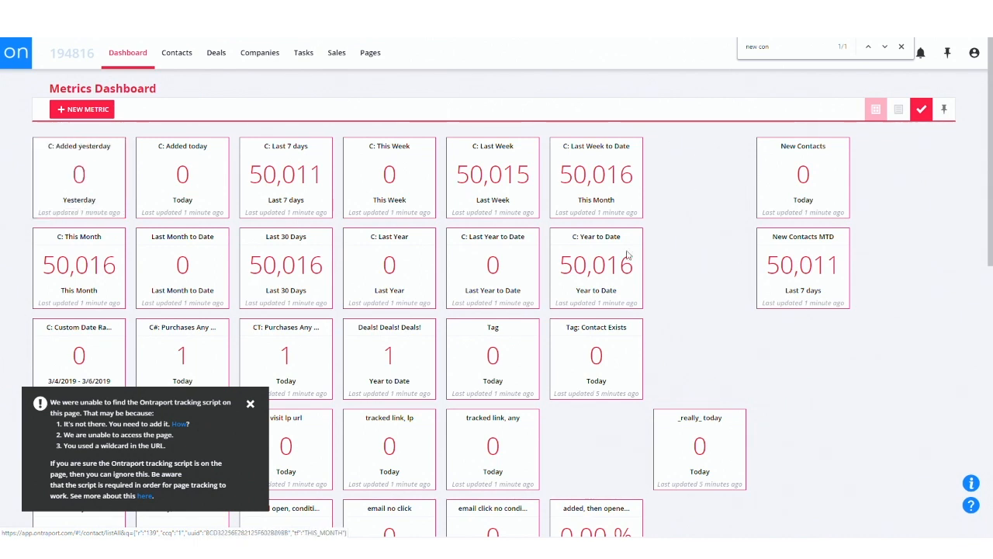
{"action": "left_click", "coordinate": [249, 403]}
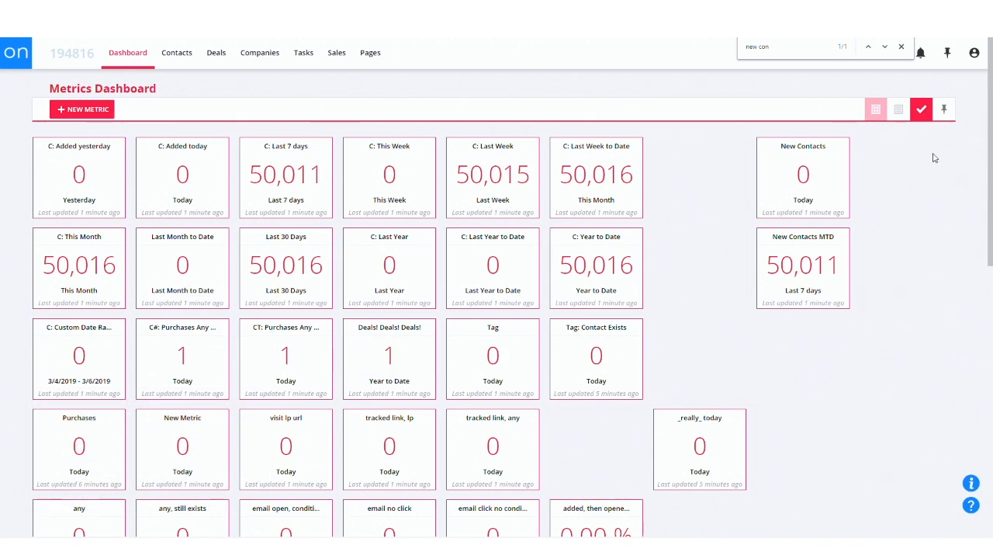